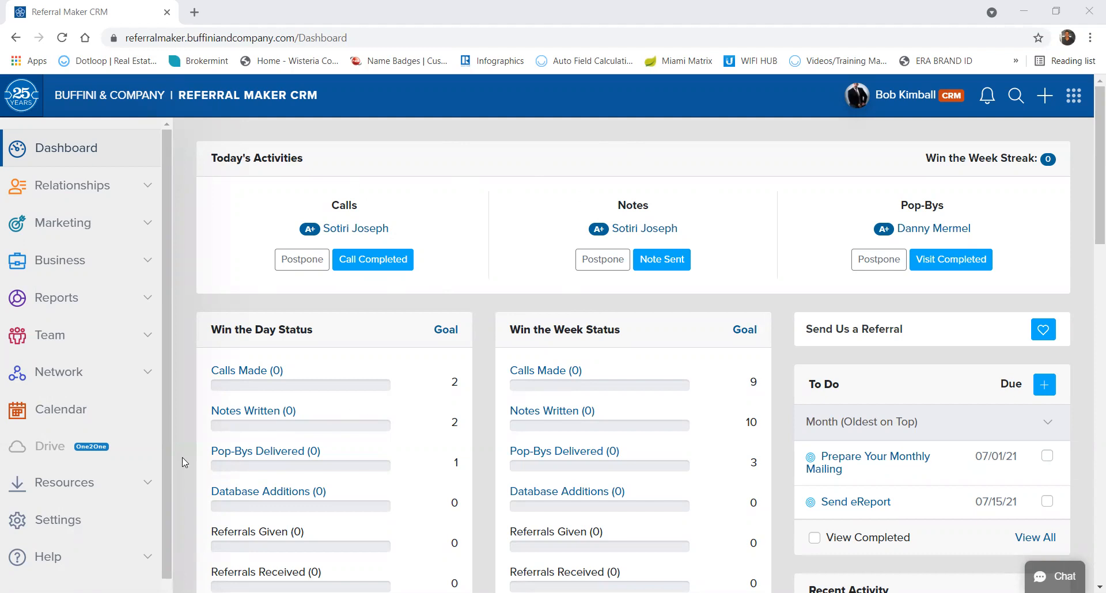
# Go to Settings > Letterheads and expand the Create Letterhead list.
pyautogui.click(51, 527)
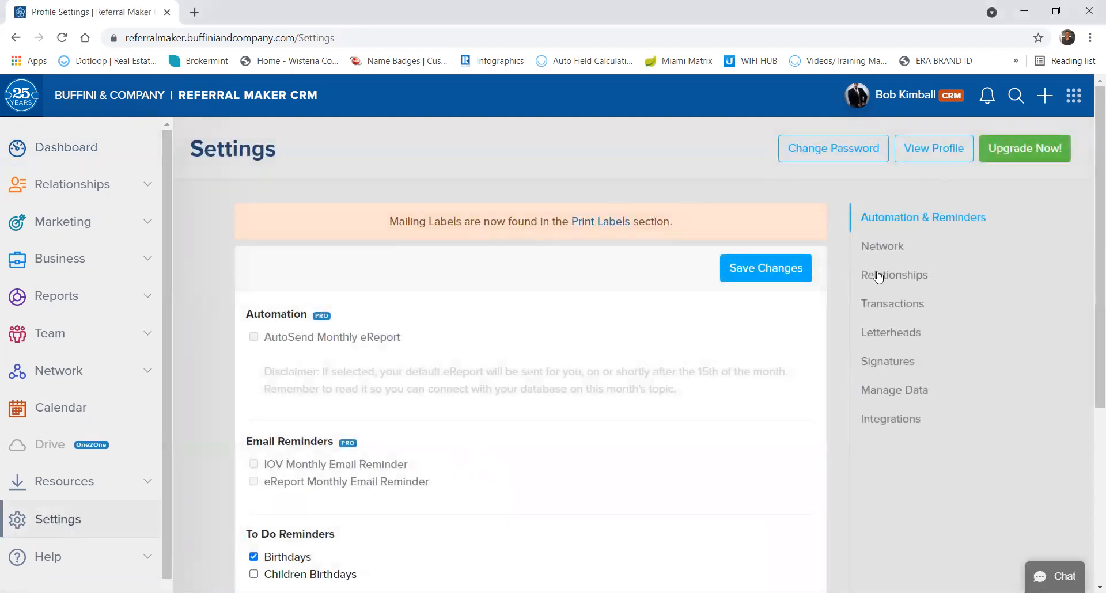
pyautogui.click(891, 337)
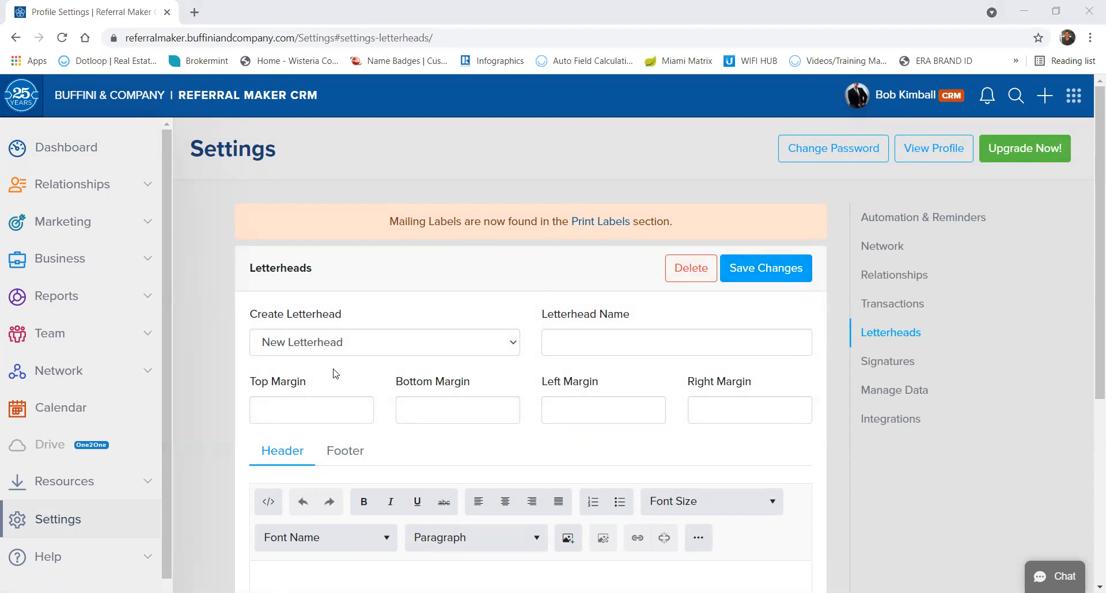
pyautogui.click(514, 339)
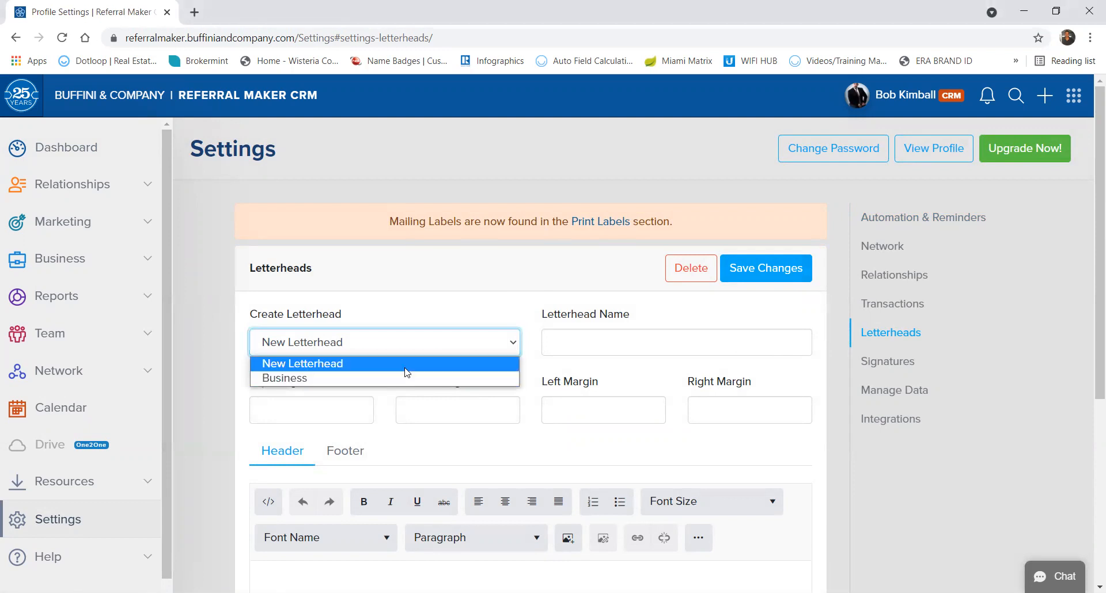
# Start from New Letterhead and name it 'Test Letterhead'.
pyautogui.click(406, 347)
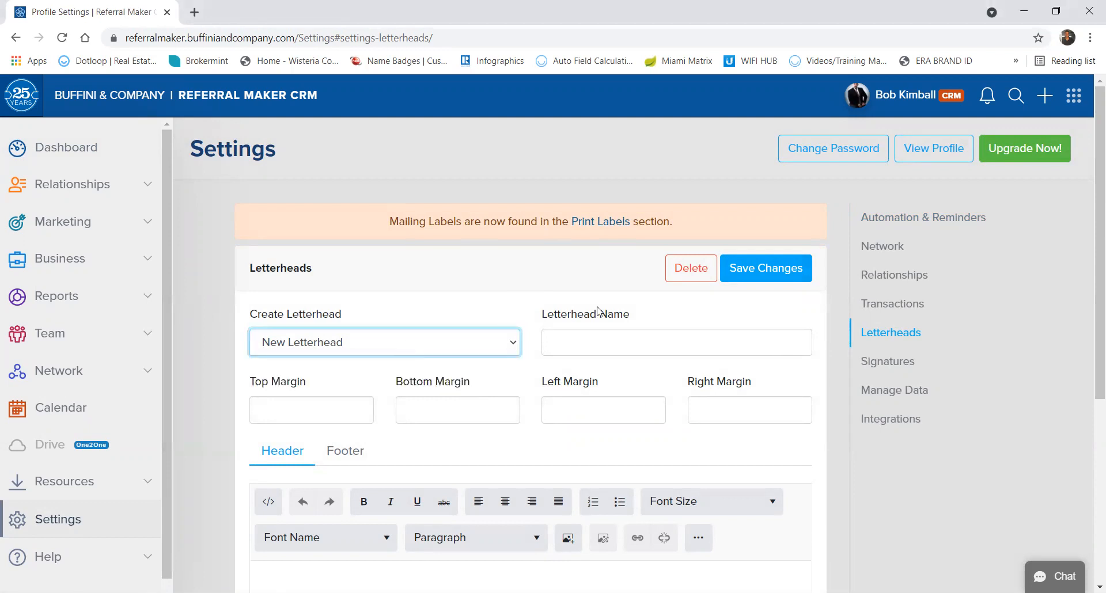
pyautogui.click(598, 343)
pyautogui.write('Test Letterhead')
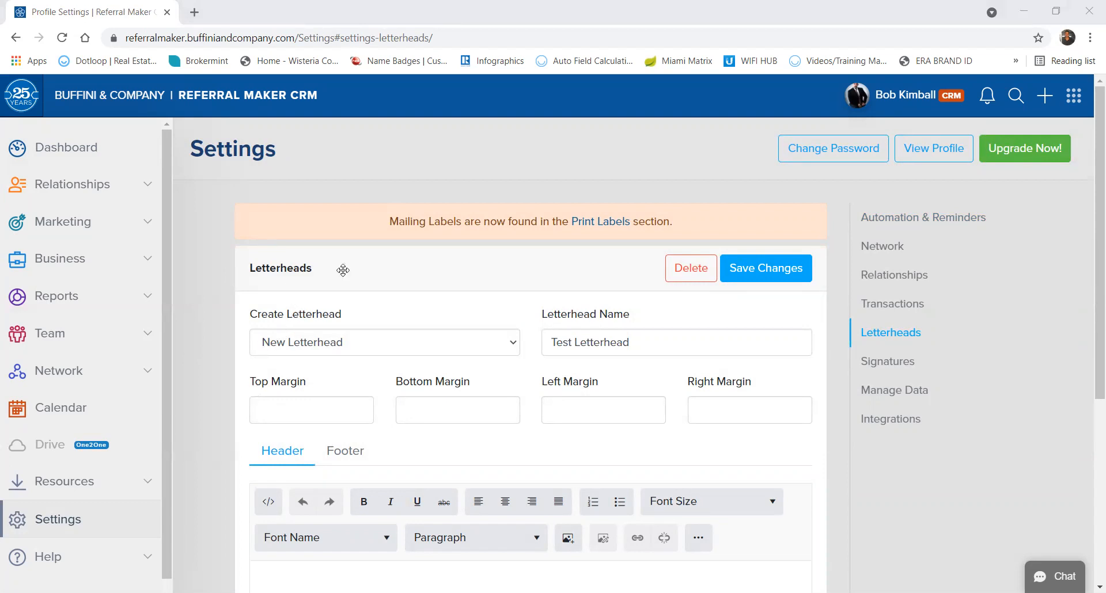
pyautogui.moveTo(285, 314); pyautogui.dragTo(299, 380)
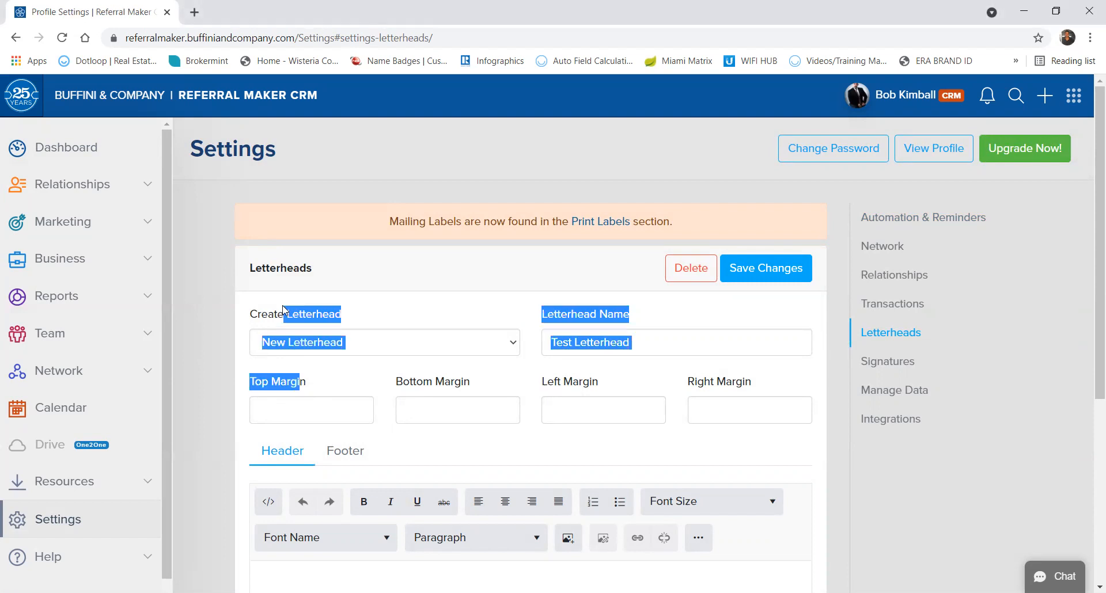
# Set the top, bottom, left and right margins to 1.
pyautogui.click(294, 406)
pyautogui.write('1')
pyautogui.press('Tab')
pyautogui.write('1')
pyautogui.press('Tab')
pyautogui.write('1')
pyautogui.press('Tab')
pyautogui.write('1')
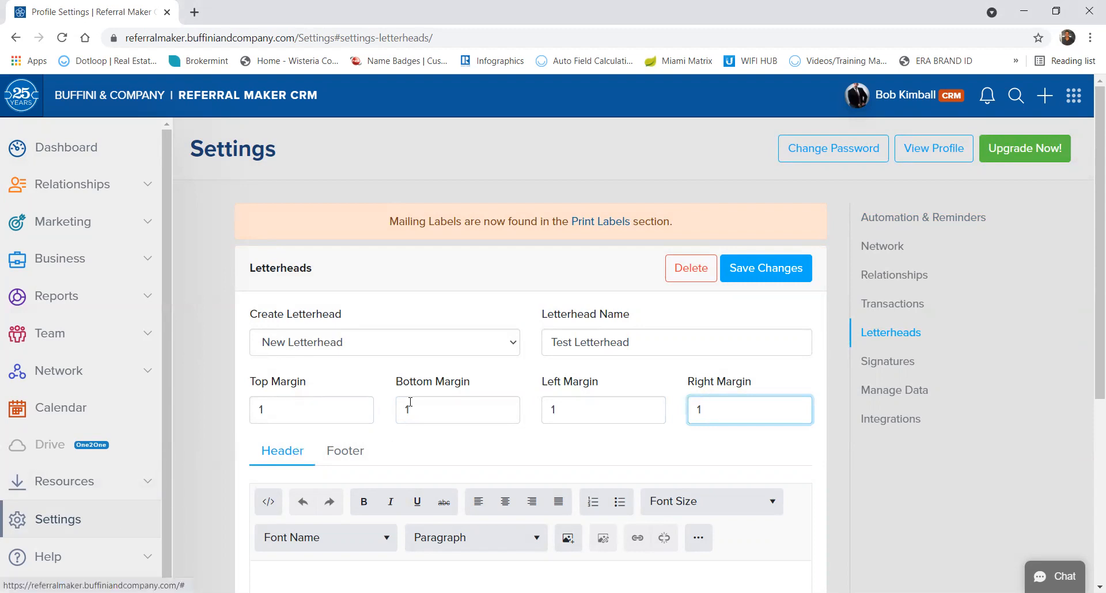
pyautogui.scroll(-2, 469, 402)
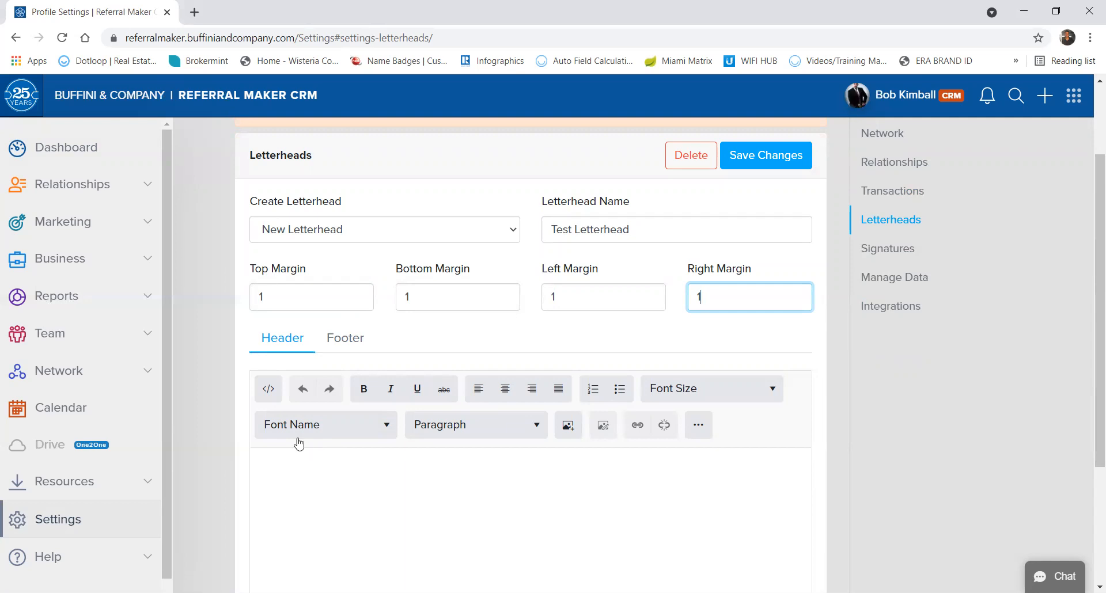
# Upload ERA_Infinity_Properties_Horizontal-01.jpg from the computer into the header's image library.
pyautogui.click(300, 341)
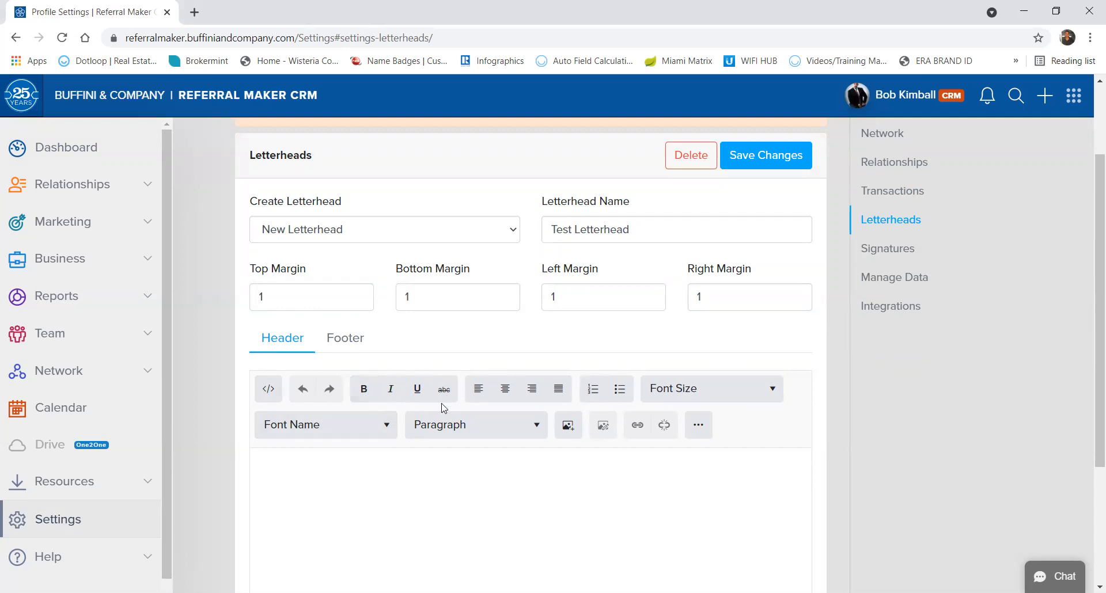
pyautogui.click(568, 425)
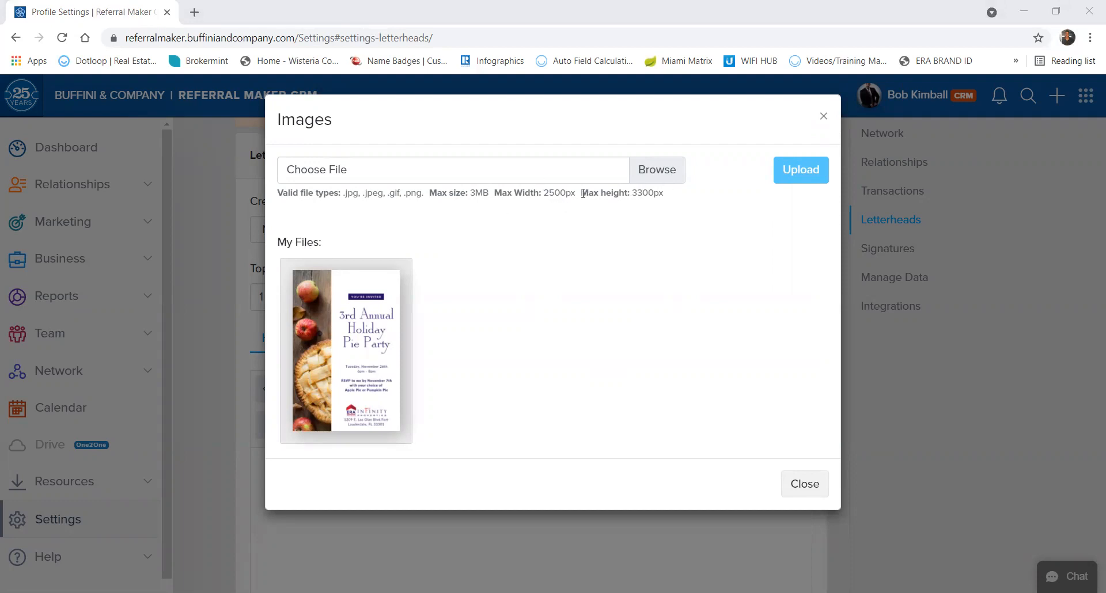
pyautogui.click(651, 170)
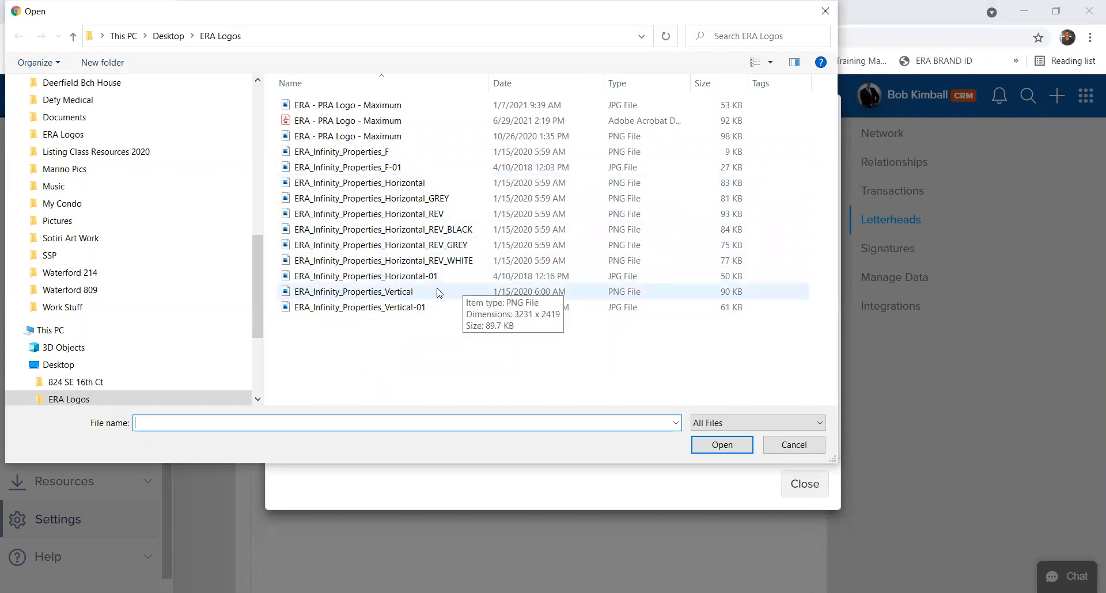
pyautogui.click(319, 279)
pyautogui.click(723, 445)
pyautogui.click(814, 174)
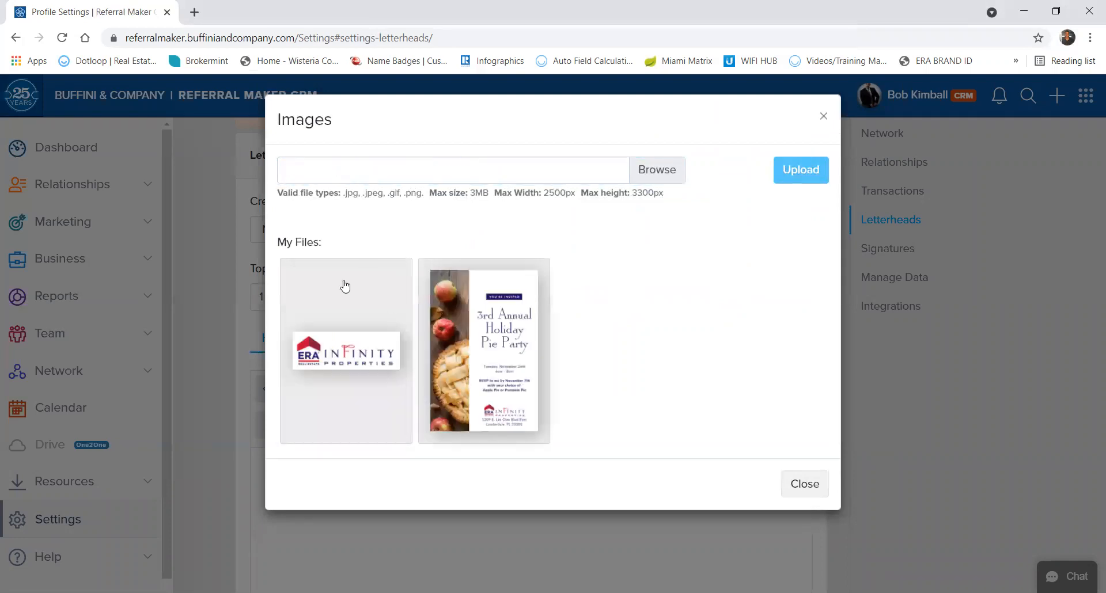
pyautogui.click(797, 483)
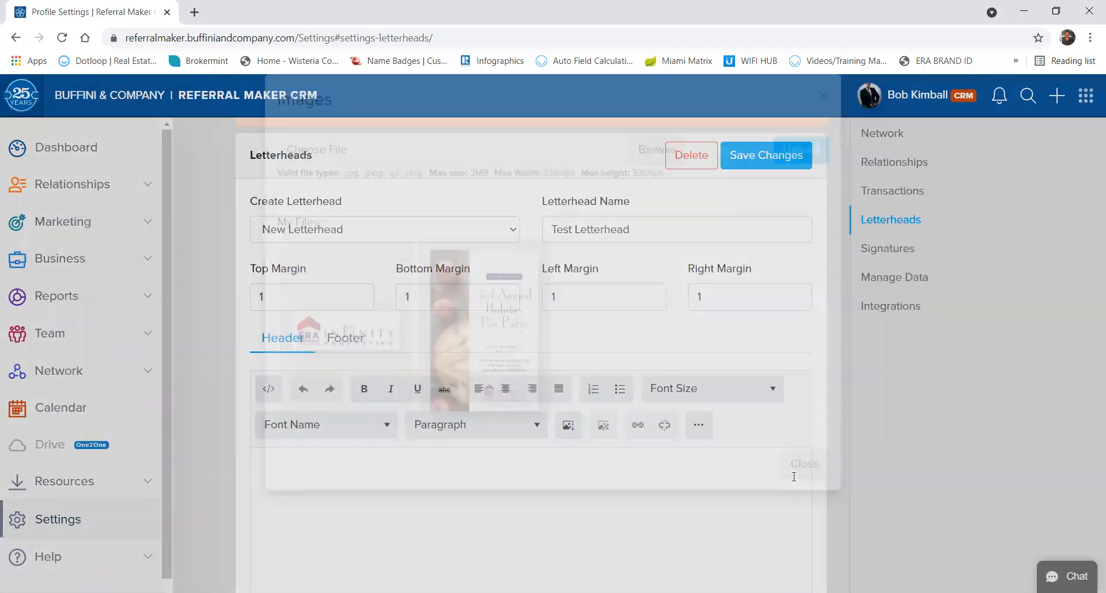
# Insert the ERA Infinity thumbnail from the library into the Header editor and select it.
pyautogui.scroll(-3, 633, 457)
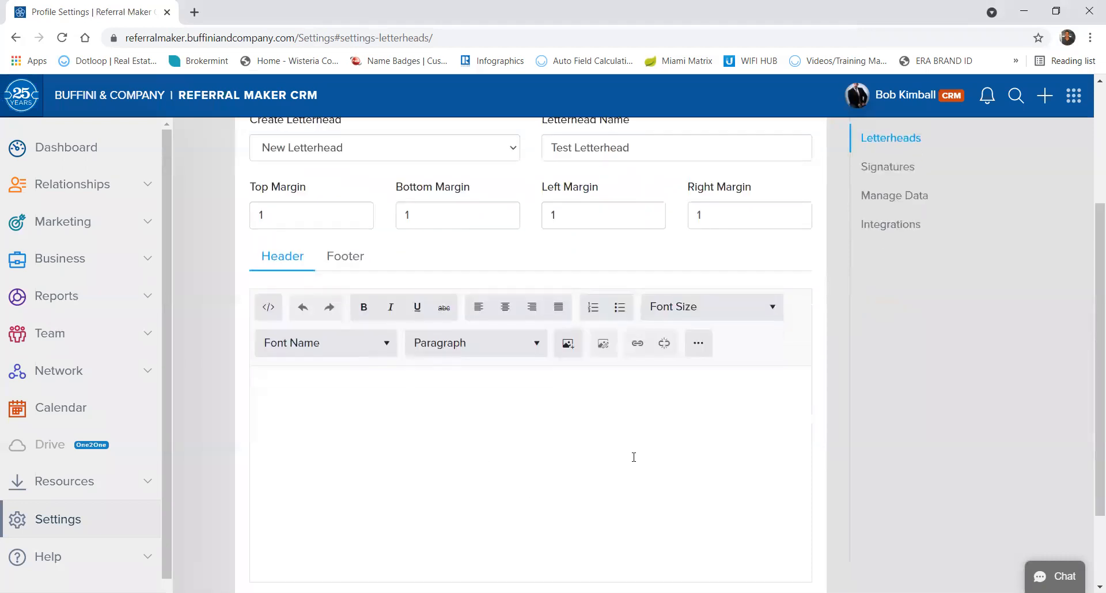
pyautogui.scroll(-1, 633, 456)
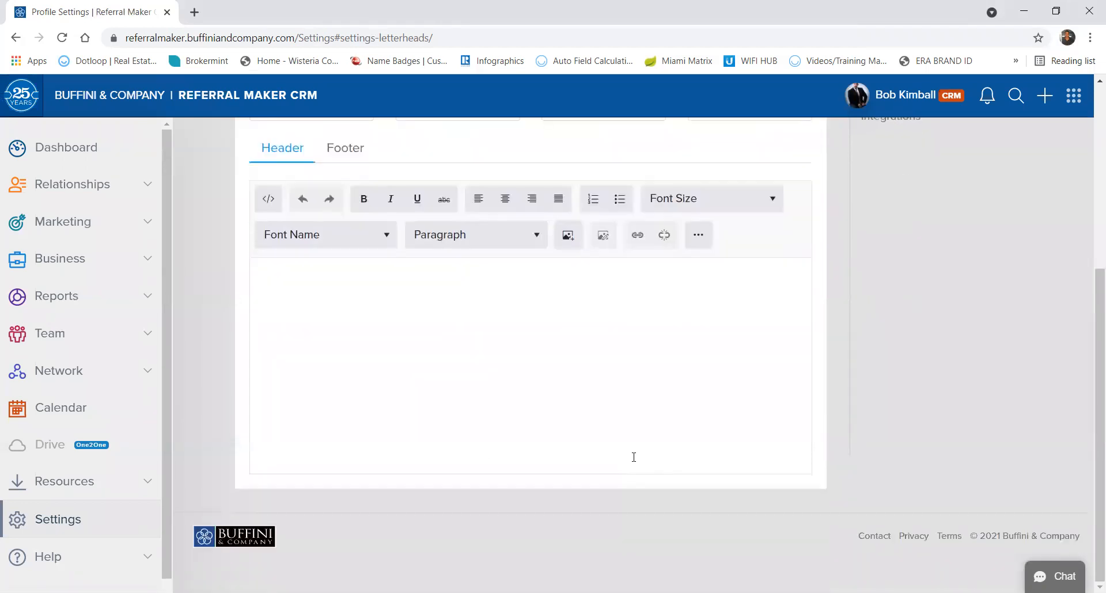
pyautogui.click(567, 237)
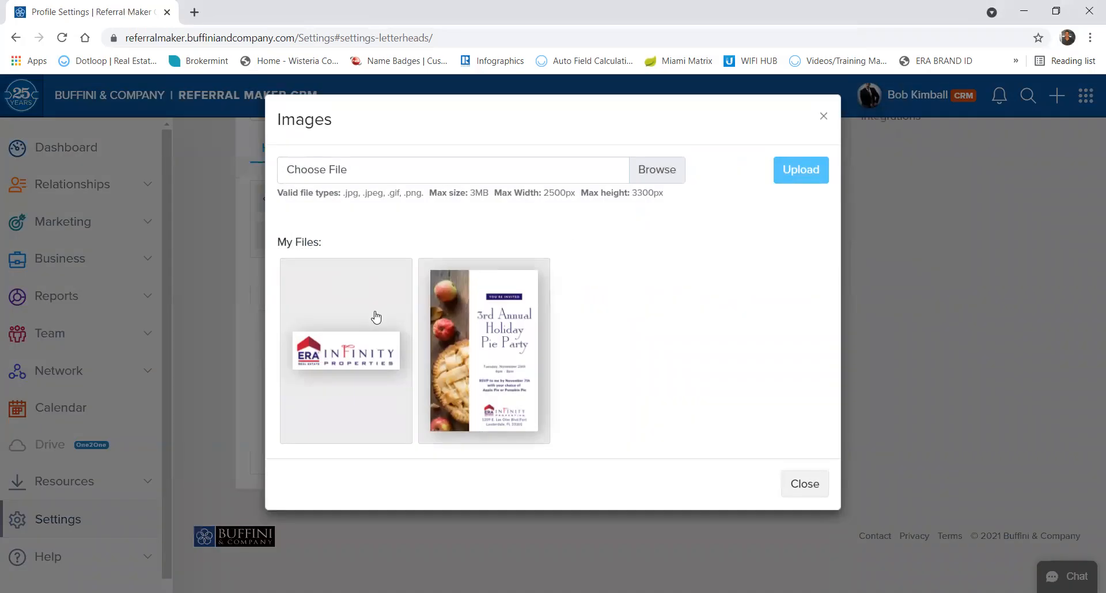
pyautogui.click(375, 315)
pyautogui.scroll(-1, 529, 311)
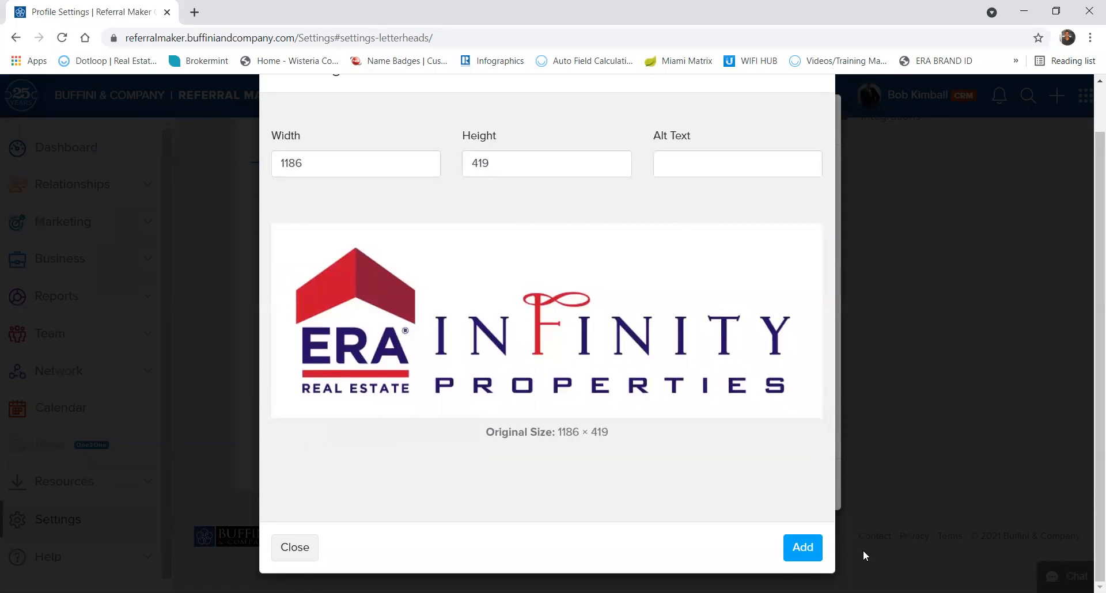
pyautogui.click(812, 550)
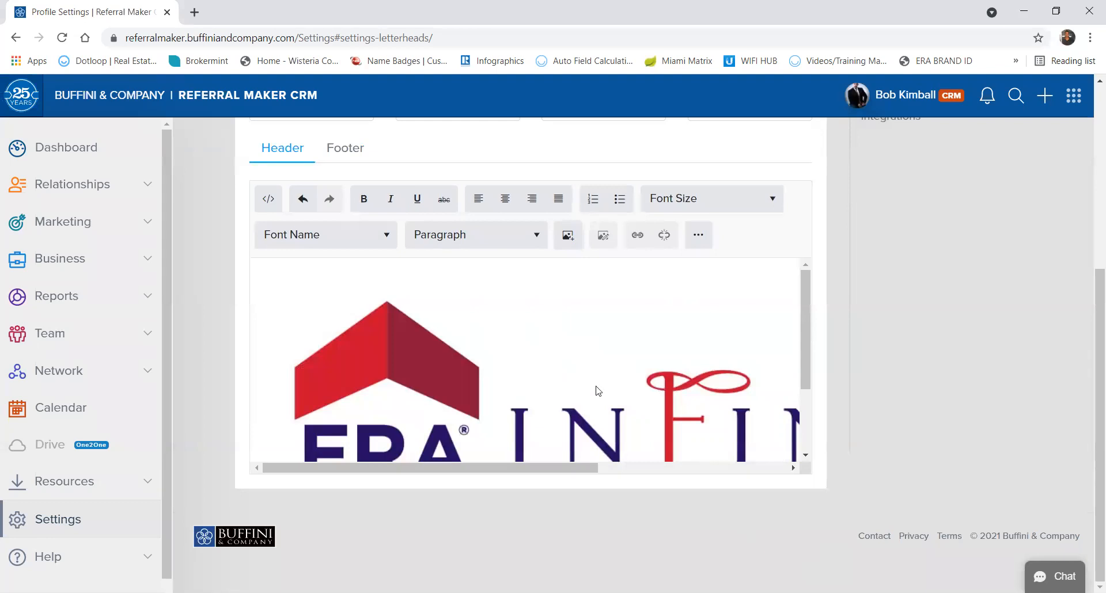
pyautogui.scroll(-2, 598, 391)
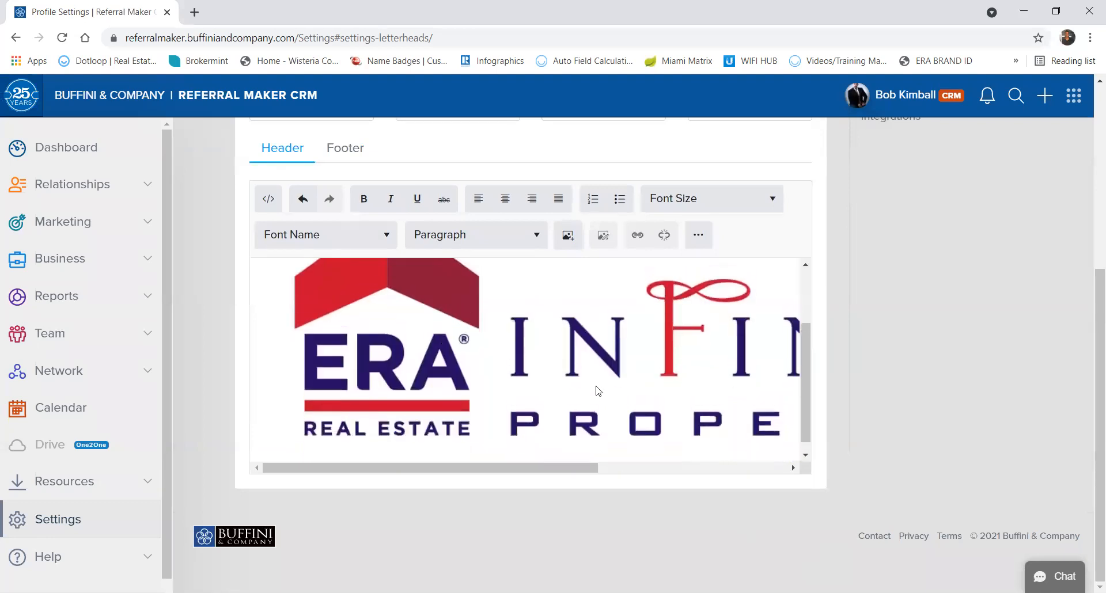
pyautogui.click(598, 391)
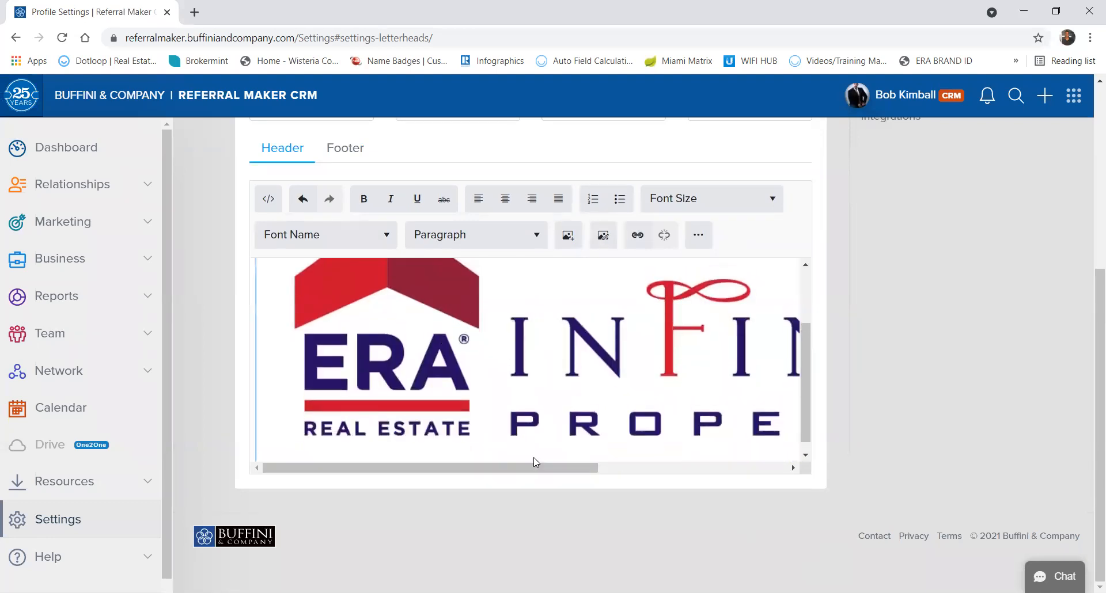
pyautogui.moveTo(536, 474); pyautogui.dragTo(801, 421)
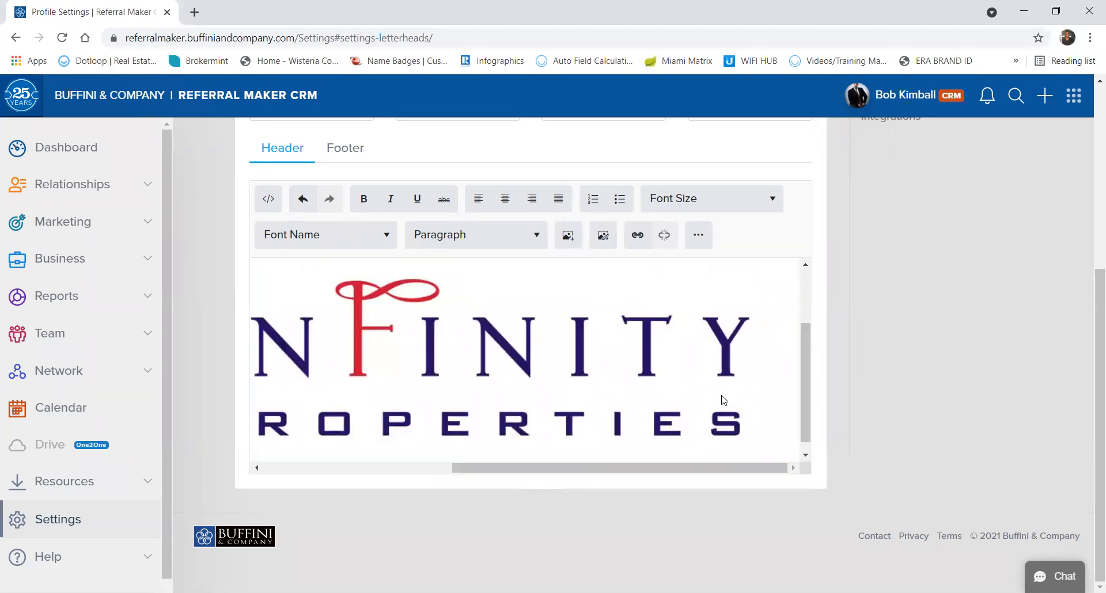
# Resize the header logo to width 250 (250 × 88) and align it right.
pyautogui.click(602, 236)
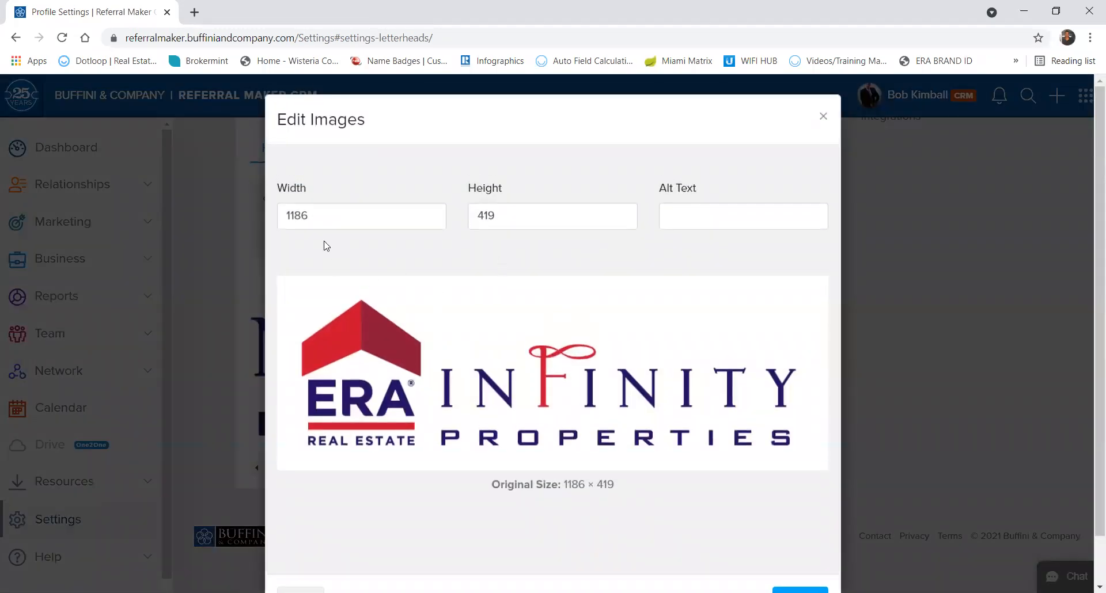
pyautogui.doubleClick(333, 215)
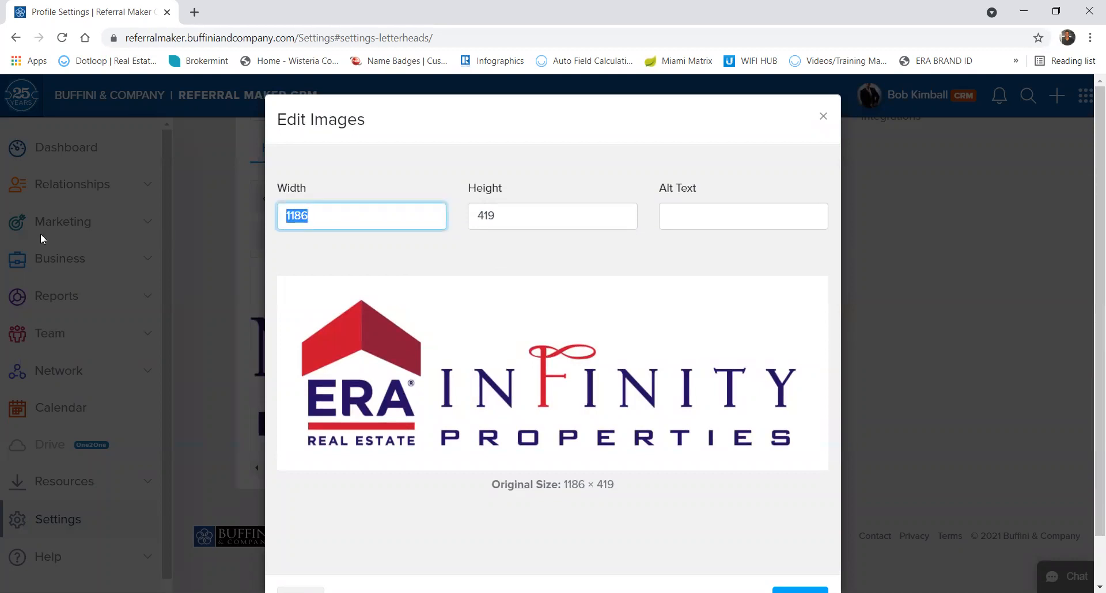
pyautogui.write('250')
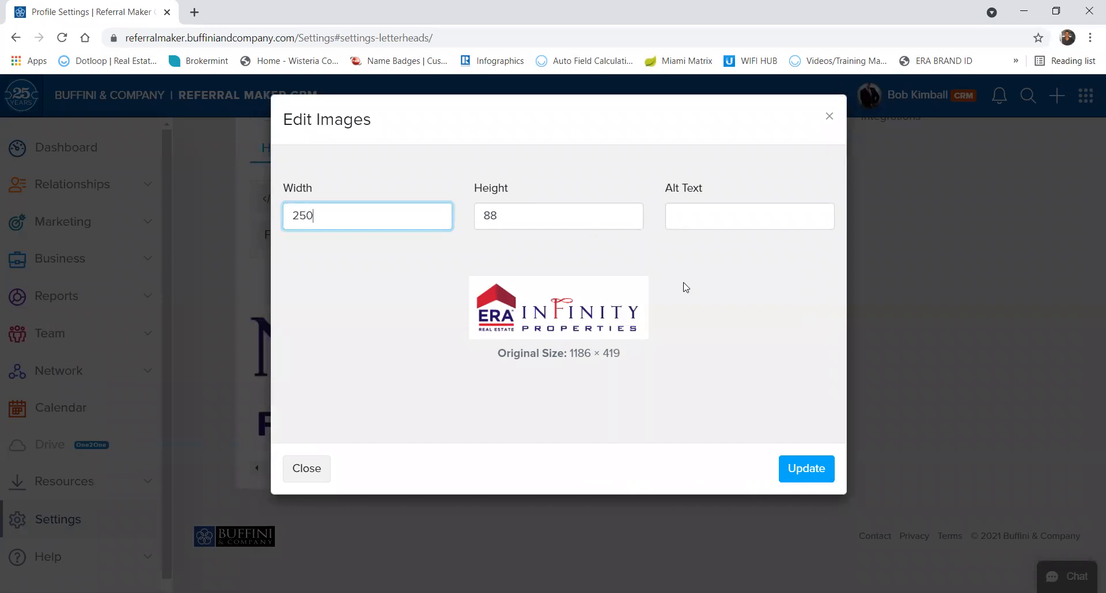
pyautogui.click(802, 470)
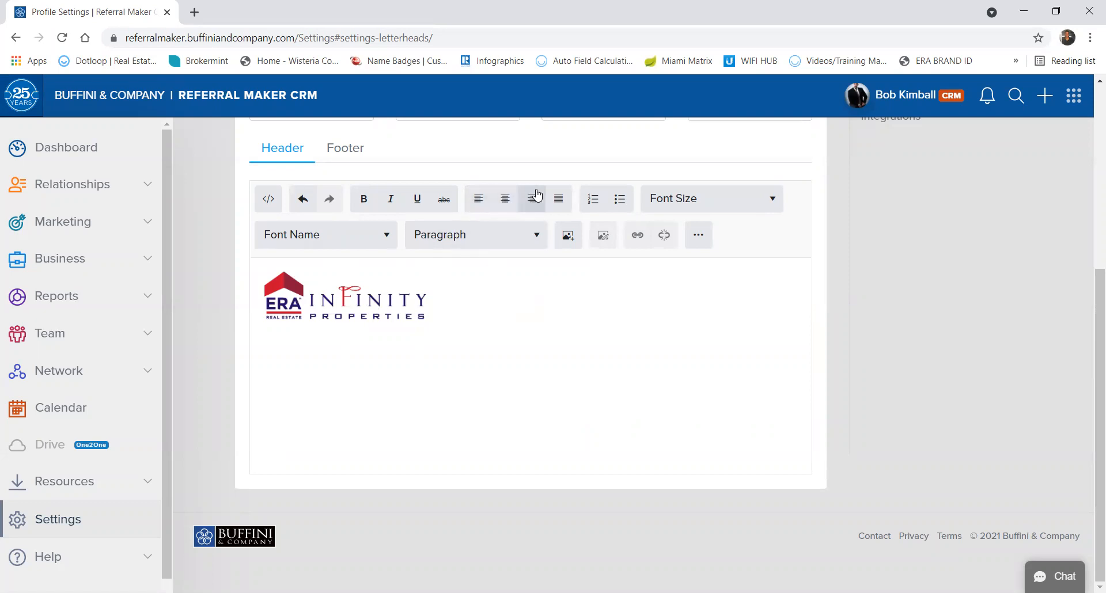
pyautogui.click(532, 206)
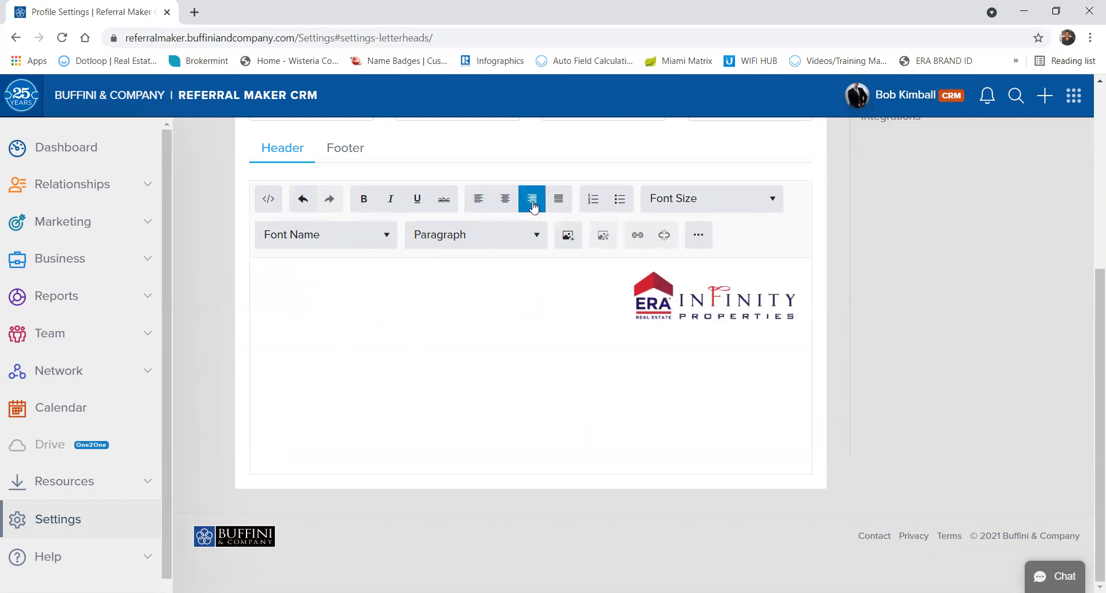
pyautogui.scroll(1, 467, 306)
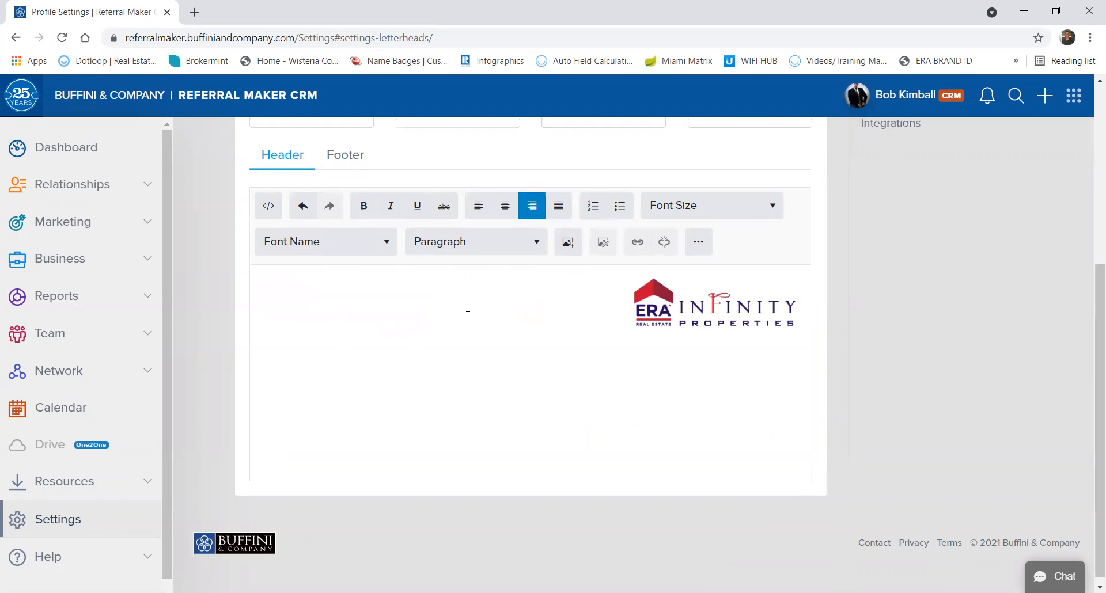
# Center the footer and type the office street address and city, state, ZIP separated by bars.
pyautogui.click(339, 163)
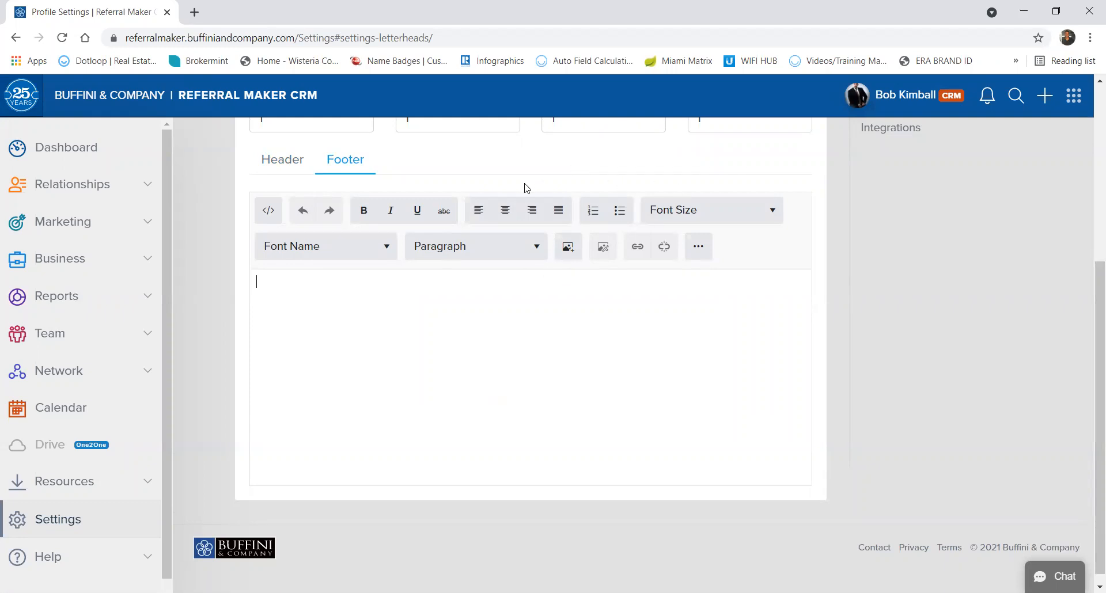
pyautogui.click(503, 211)
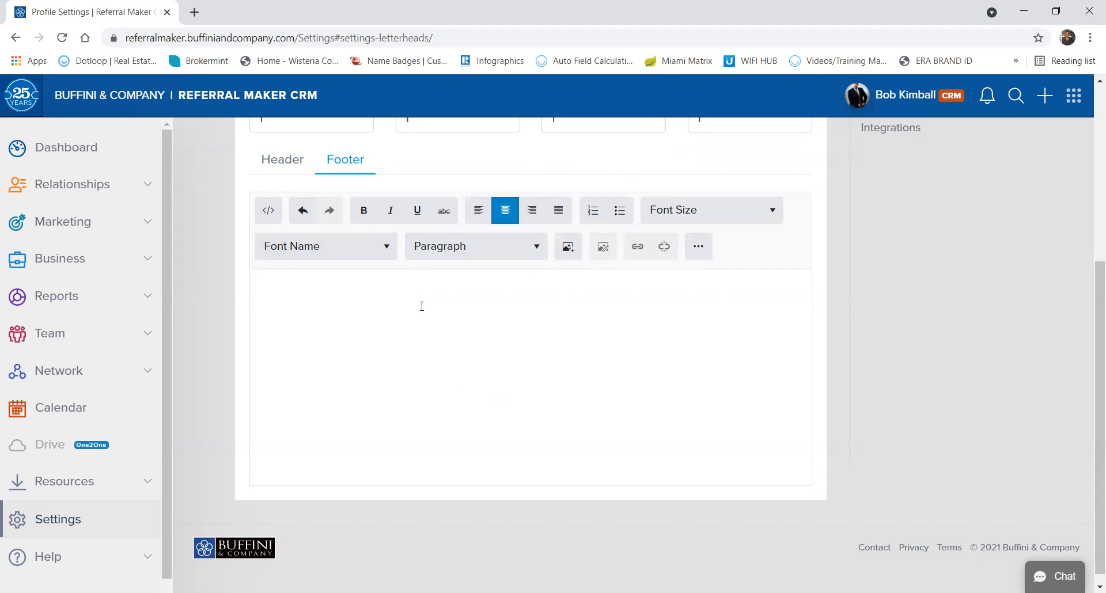
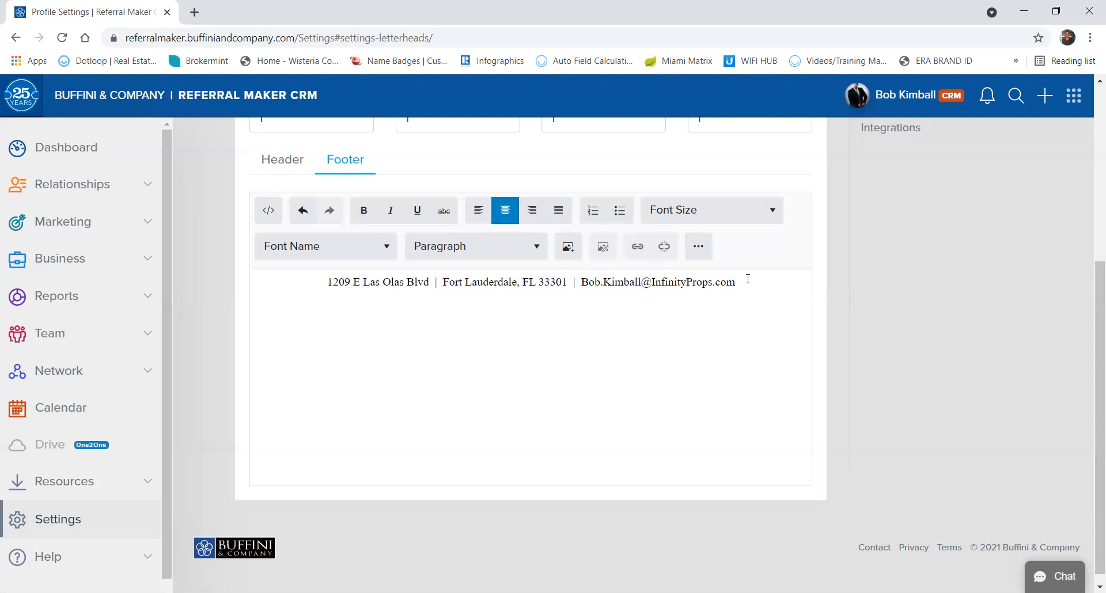
# Add the agent's e-mail address, correcting the misspelled domain, and select the whole footer line.
pyautogui.moveTo(745, 283); pyautogui.dragTo(282, 277)
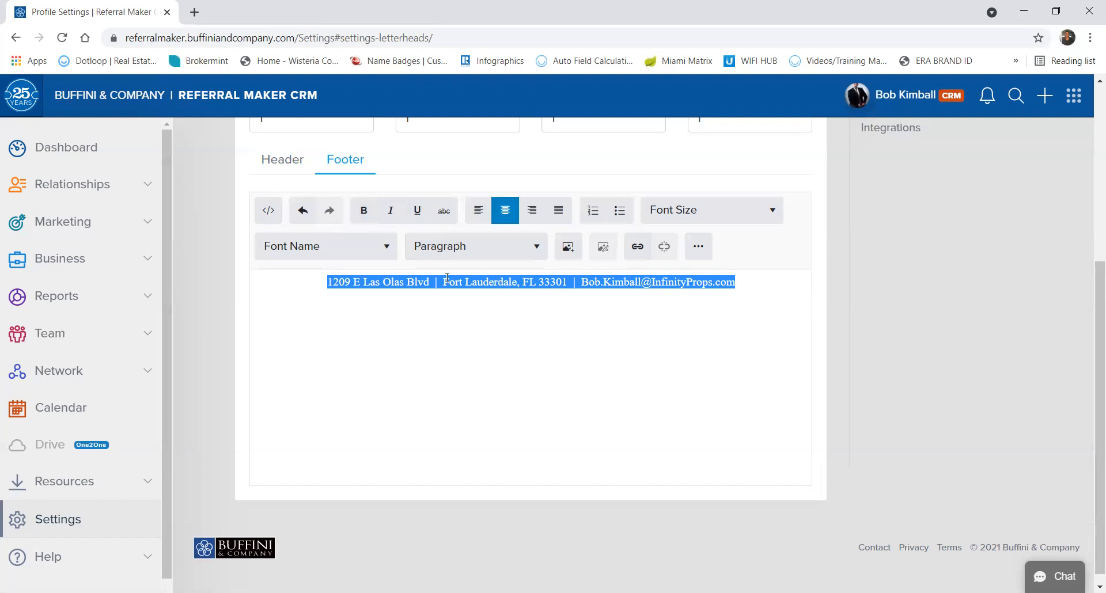
pyautogui.click(380, 251)
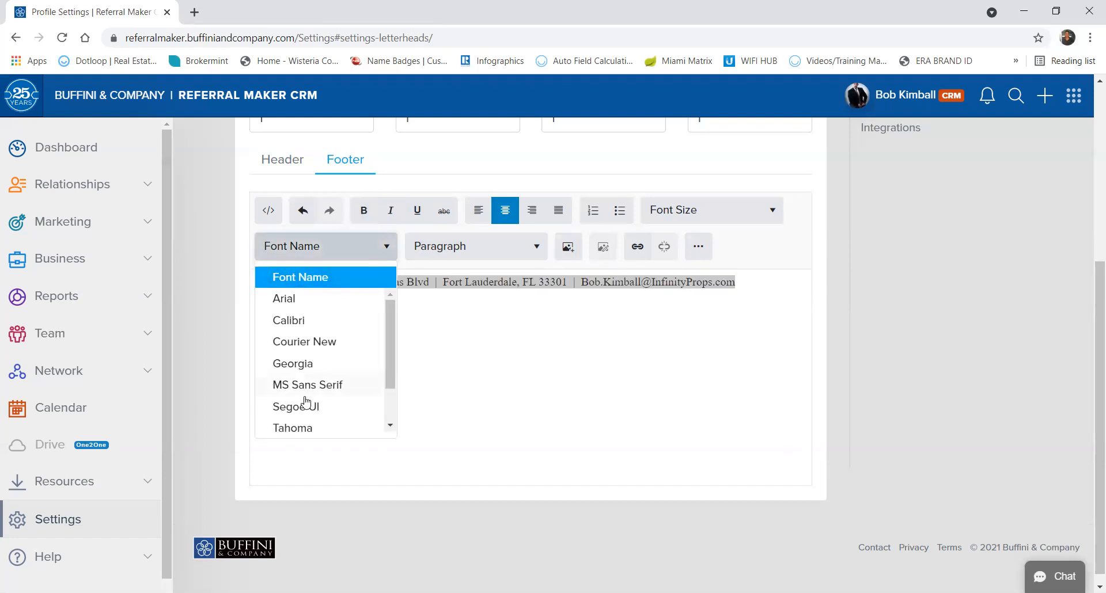
# Apply Tahoma to the footer line, drop it one line lower, and expand the formatting toolbar.
pyautogui.click(284, 429)
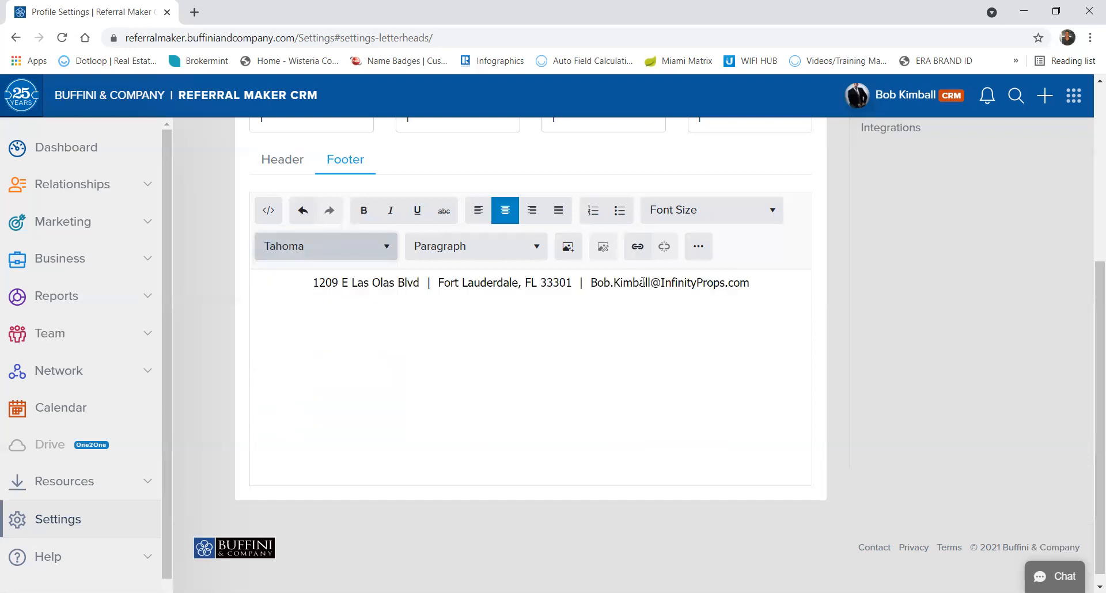
pyautogui.tripleClick(766, 285)
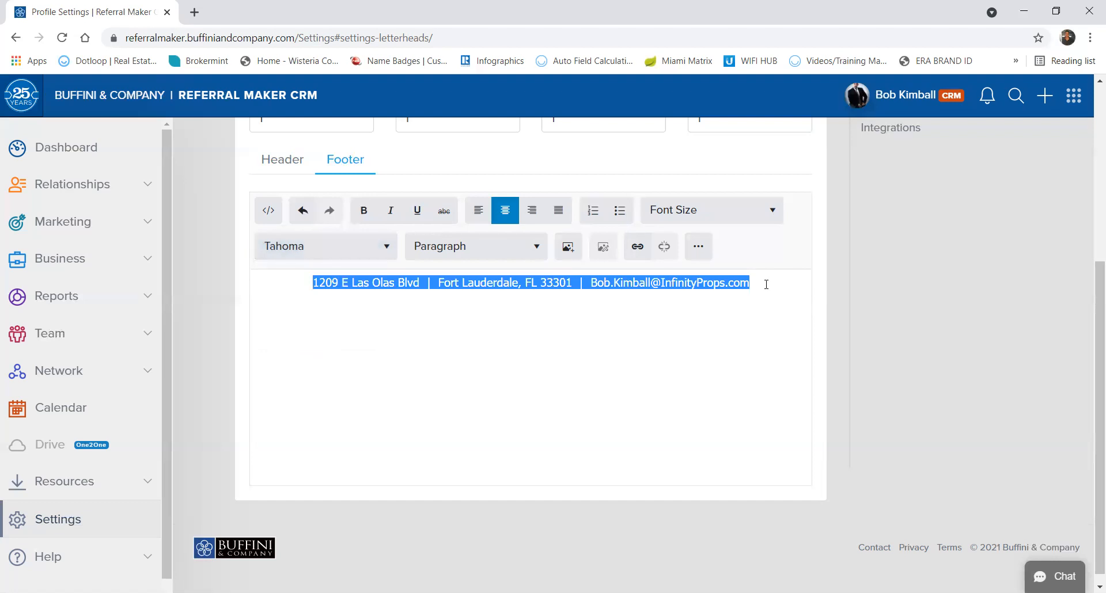
pyautogui.moveTo(612, 289); pyautogui.dragTo(611, 292)
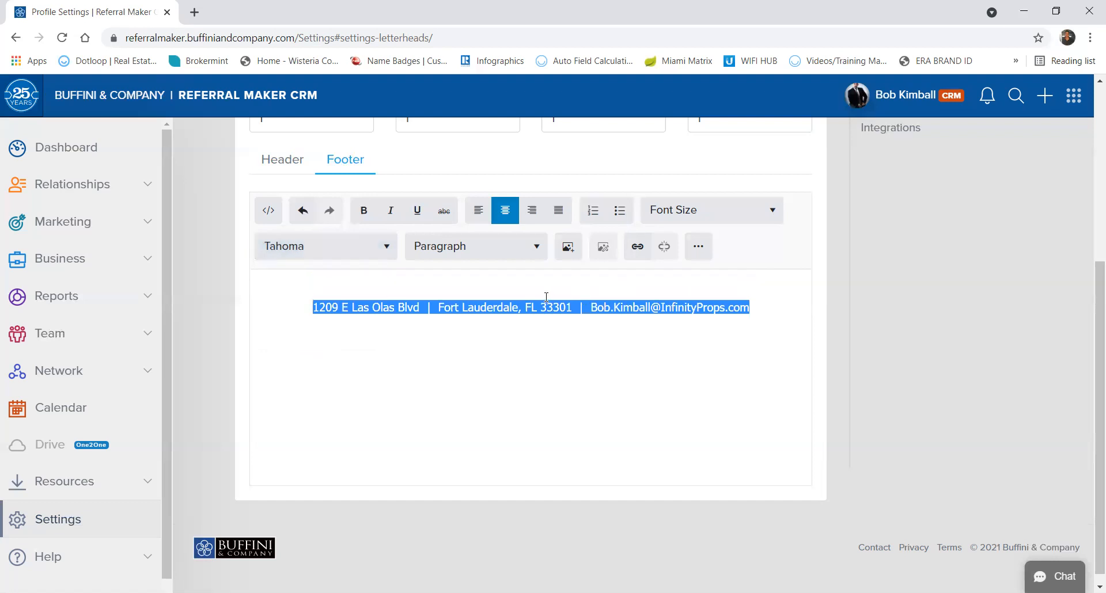
pyautogui.click(495, 281)
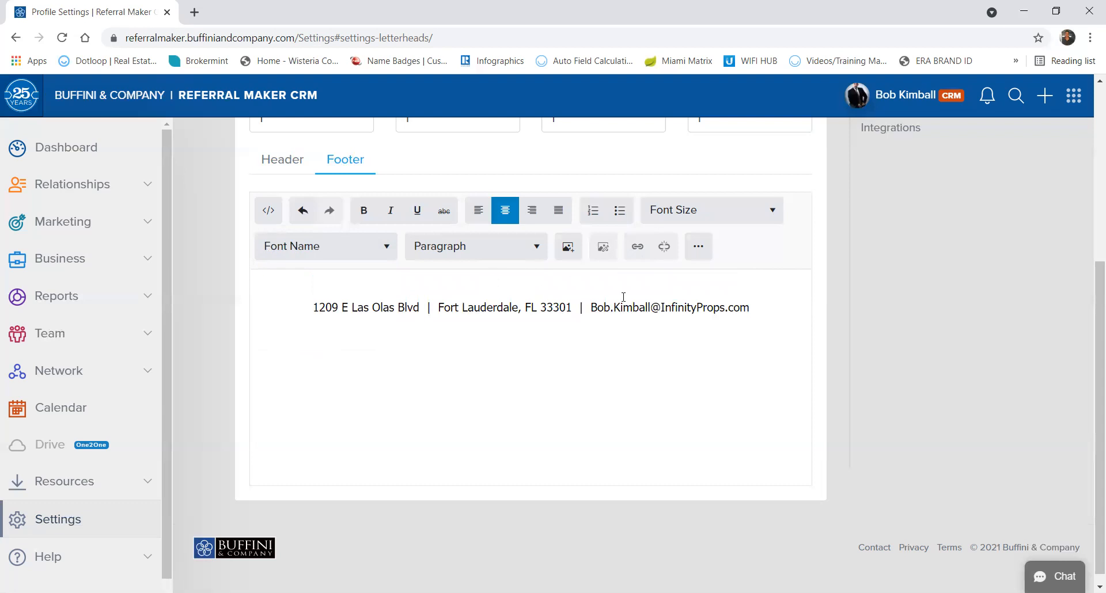
pyautogui.click(760, 306)
pyautogui.hotkey('ctrl', 'shift', 'Left')
pyautogui.hotkey('ctrl', 'shift', 'Left')
pyautogui.hotkey('ctrl', 'shift', 'Left')
pyautogui.hotkey('ctrl', 'shift', 'Left')
pyautogui.hotkey('ctrl', 'shift', 'Left')
pyautogui.hotkey('ctrl', 'shift', 'Left')
pyautogui.hotkey('ctrl', 'shift', 'Left')
pyautogui.hotkey('ctrl', 'shift', 'Left')
pyautogui.hotkey('ctrl', 'shift', 'Left')
pyautogui.hotkey('ctrl', 'shift', 'Left')
pyautogui.hotkey('ctrl', 'shift', 'Left')
pyautogui.hotkey('ctrl', 'shift', 'Left')
pyautogui.hotkey('ctrl', 'shift', 'Left')
pyautogui.hotkey('ctrl', 'shift', 'Left')
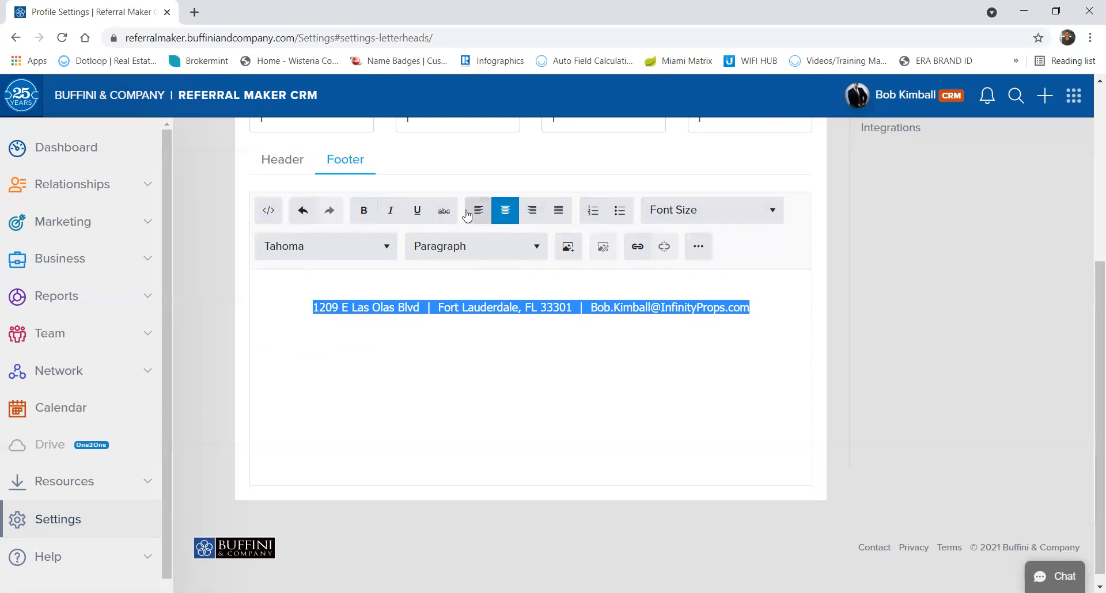
pyautogui.click(698, 249)
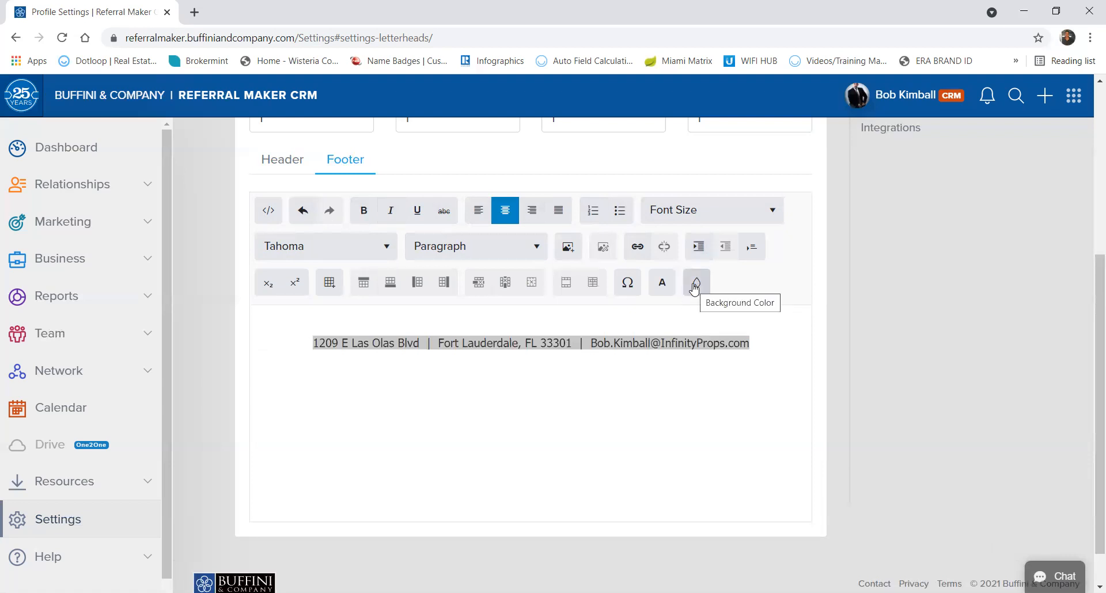
# Color the selected footer text red (#D33115).
pyautogui.click(660, 284)
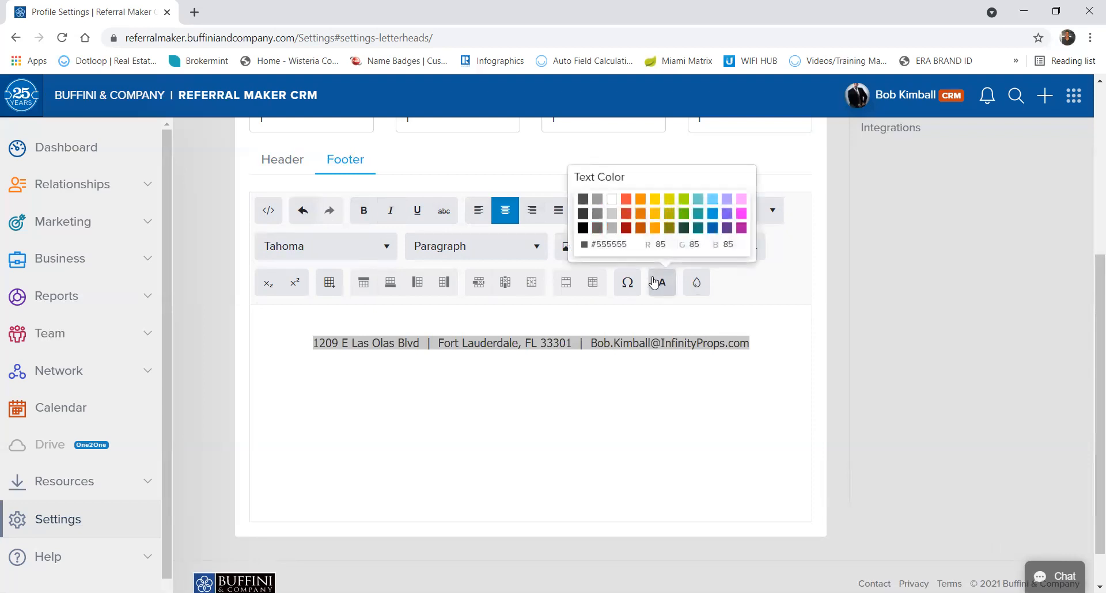
pyautogui.click(627, 218)
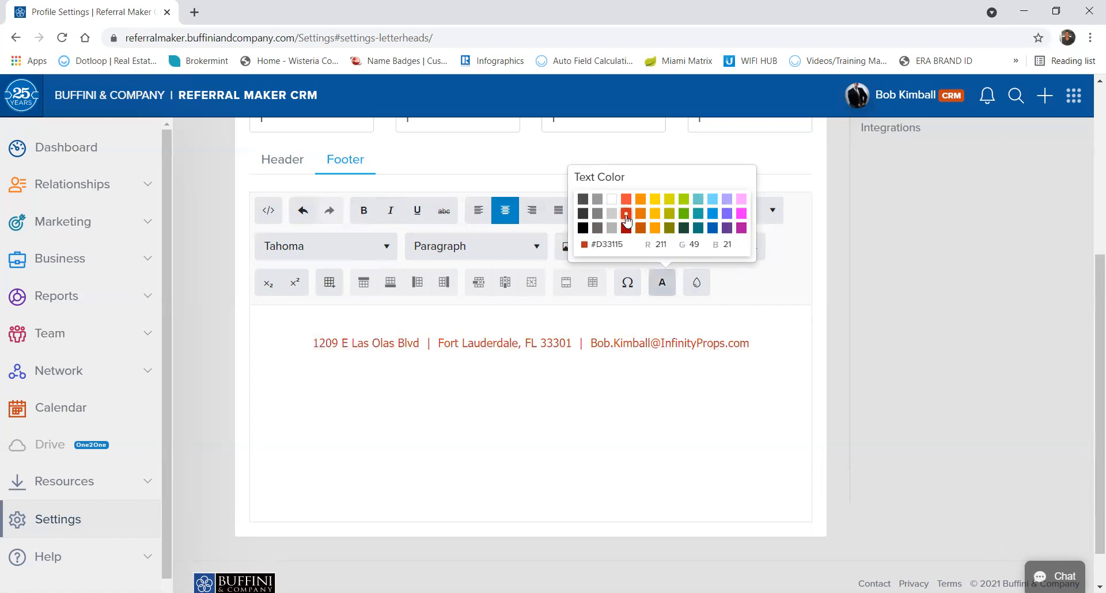
pyautogui.click(523, 408)
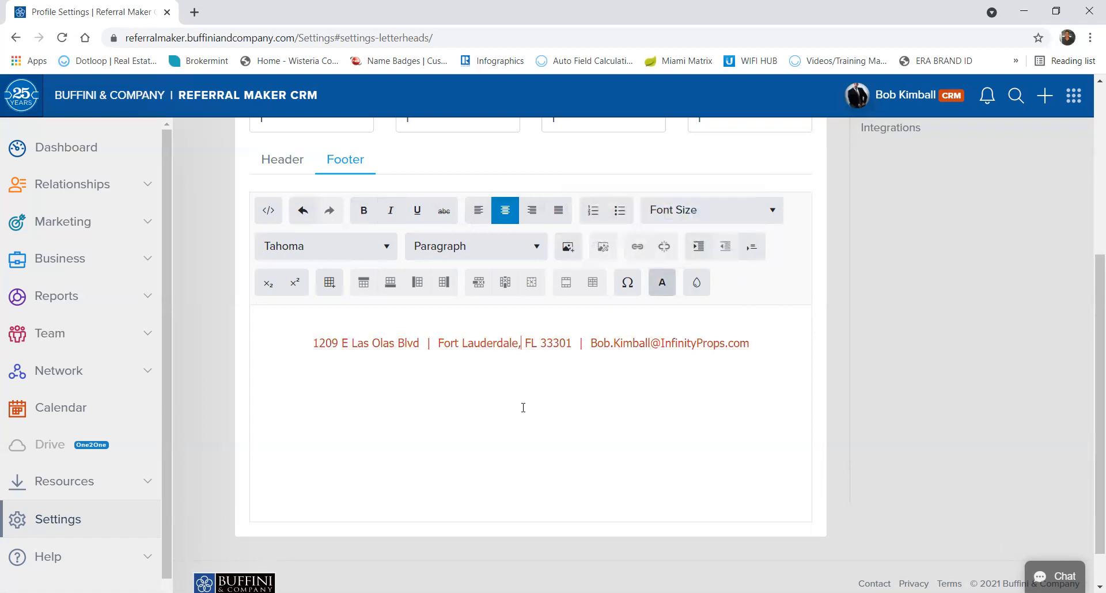
# Save Test Letterhead with Save Changes.
pyautogui.scroll(2, 572, 416)
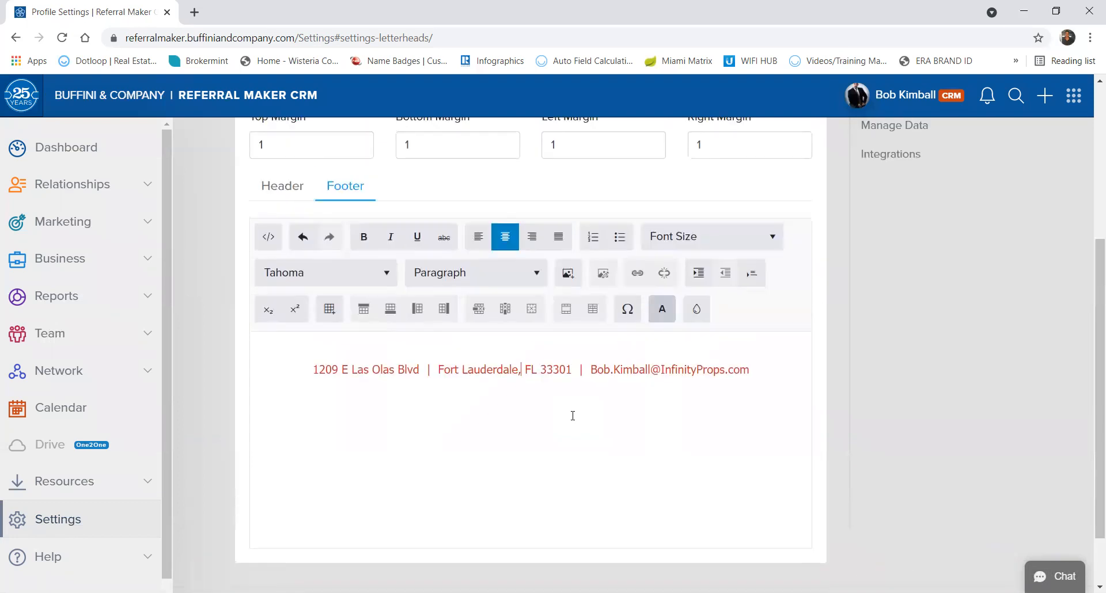
pyautogui.scroll(3, 572, 418)
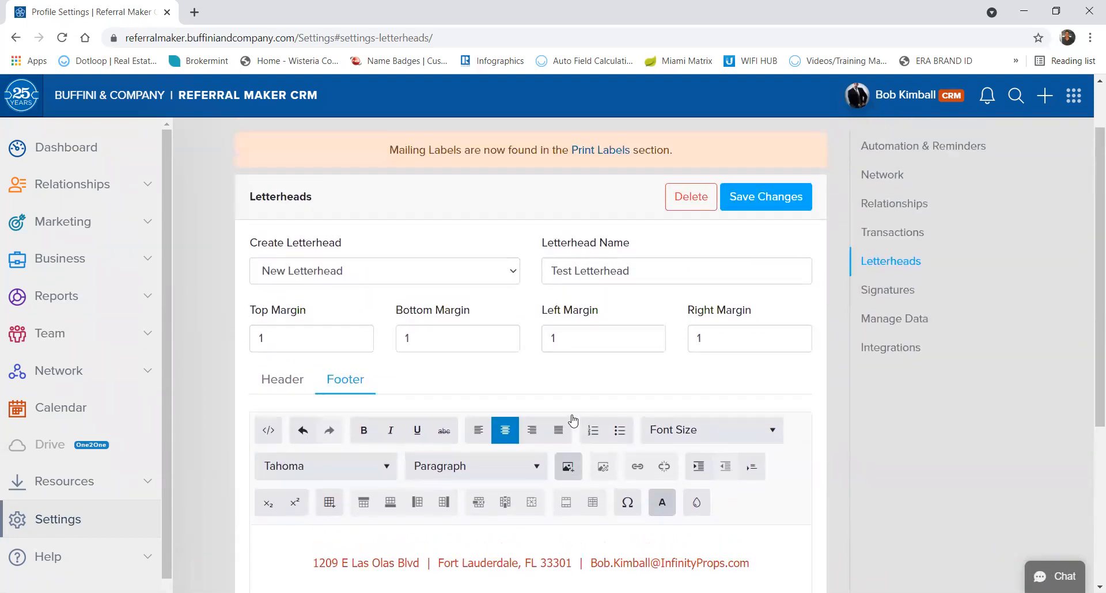
pyautogui.scroll(-2, 573, 419)
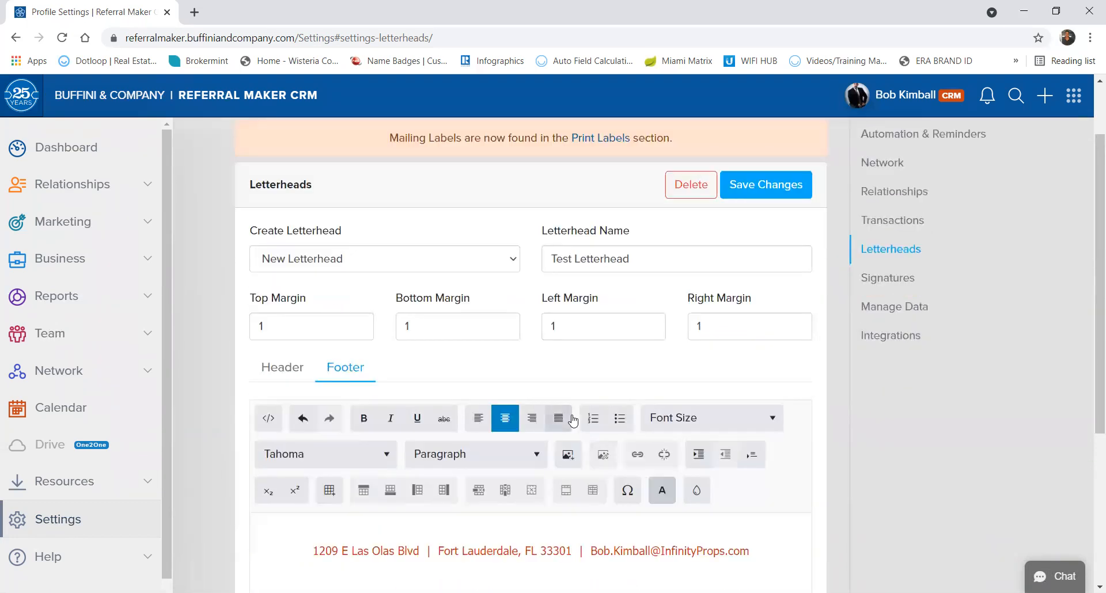
pyautogui.scroll(-3, 573, 416)
pyautogui.scroll(3, 572, 421)
pyautogui.scroll(2, 572, 421)
pyautogui.rightClick(573, 419)
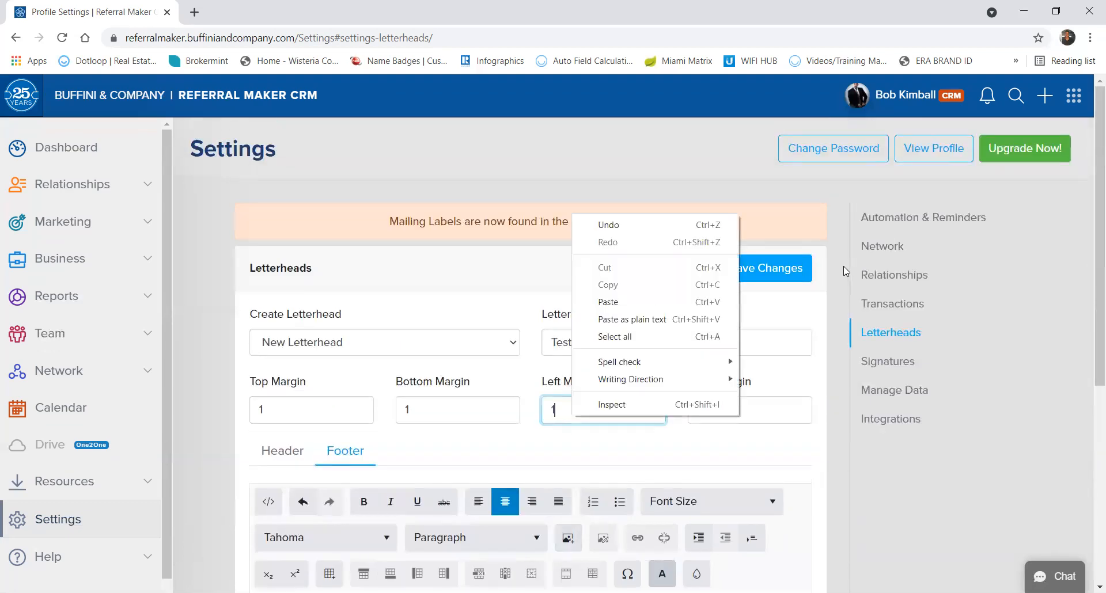
pyautogui.click(736, 254)
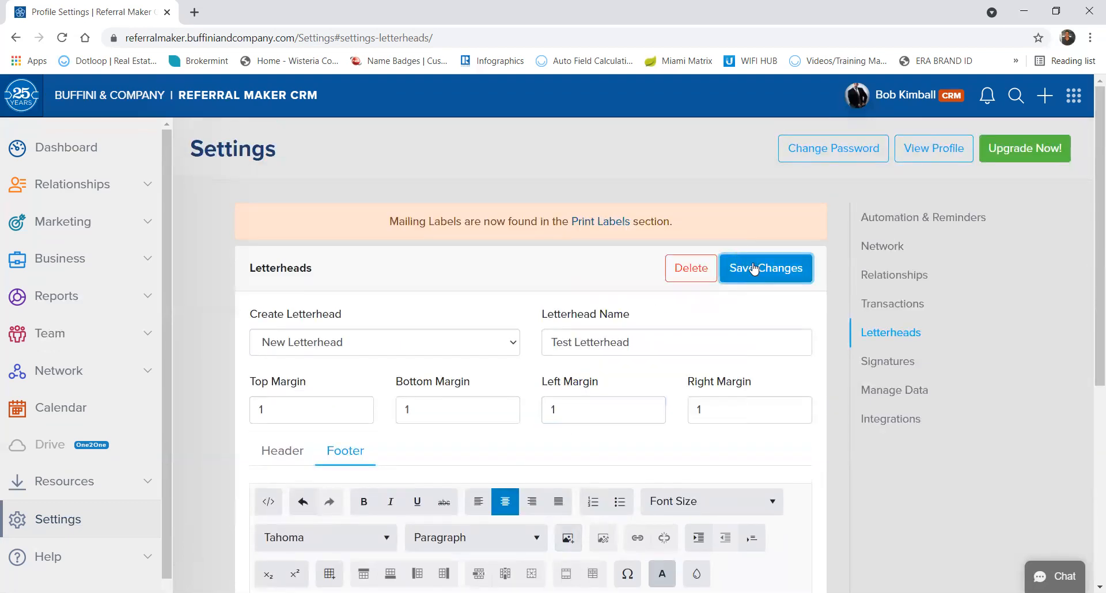
pyautogui.click(753, 269)
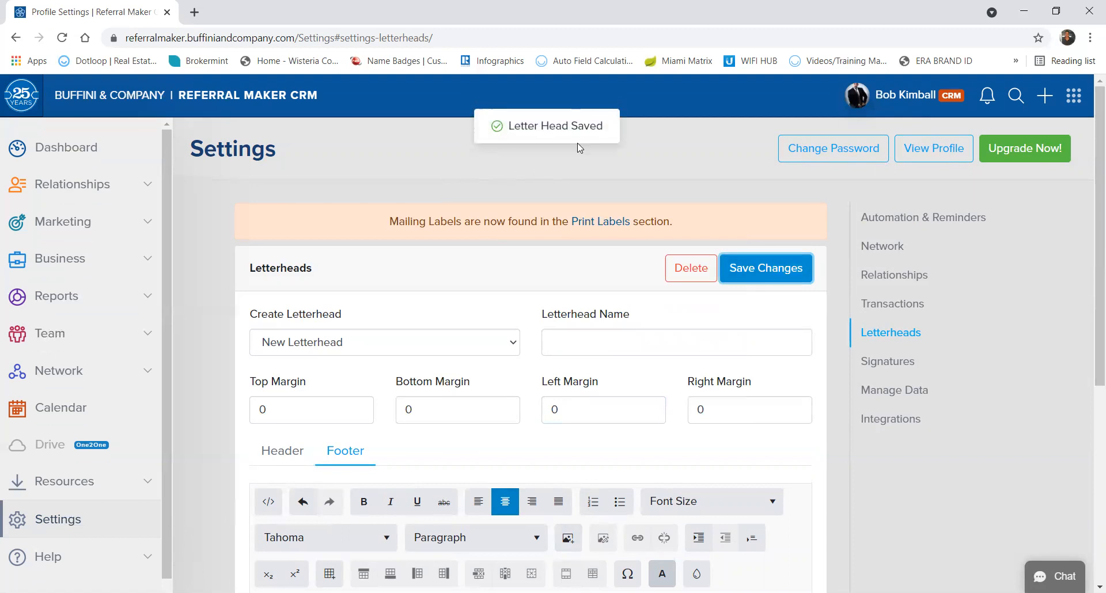
# Confirm Test Letterhead now appears in the Create Letterhead list.
pyautogui.scroll(-2, 477, 289)
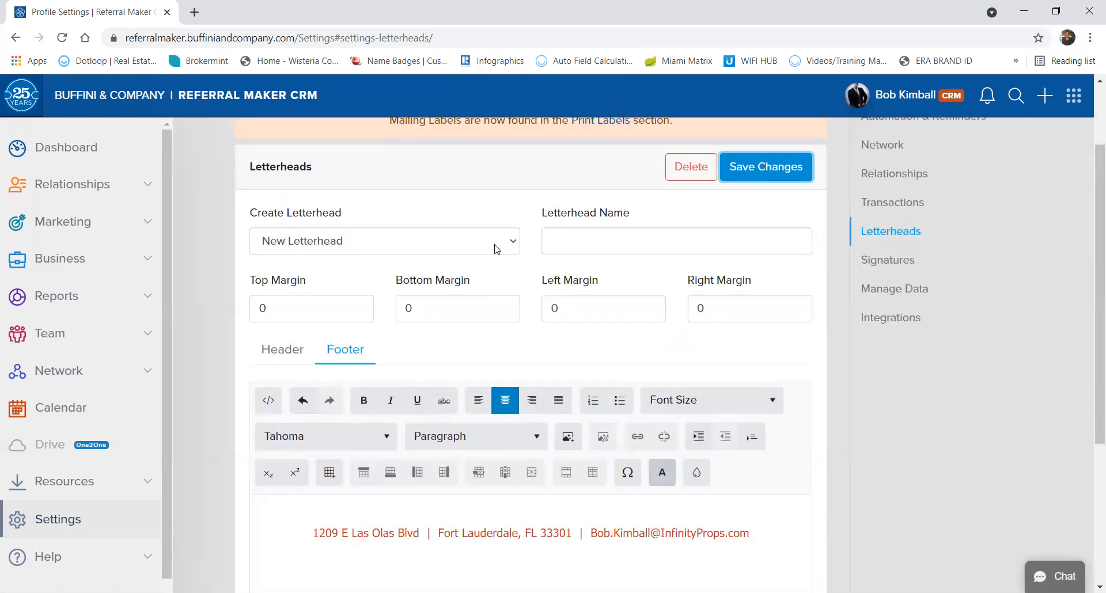
pyautogui.click(482, 252)
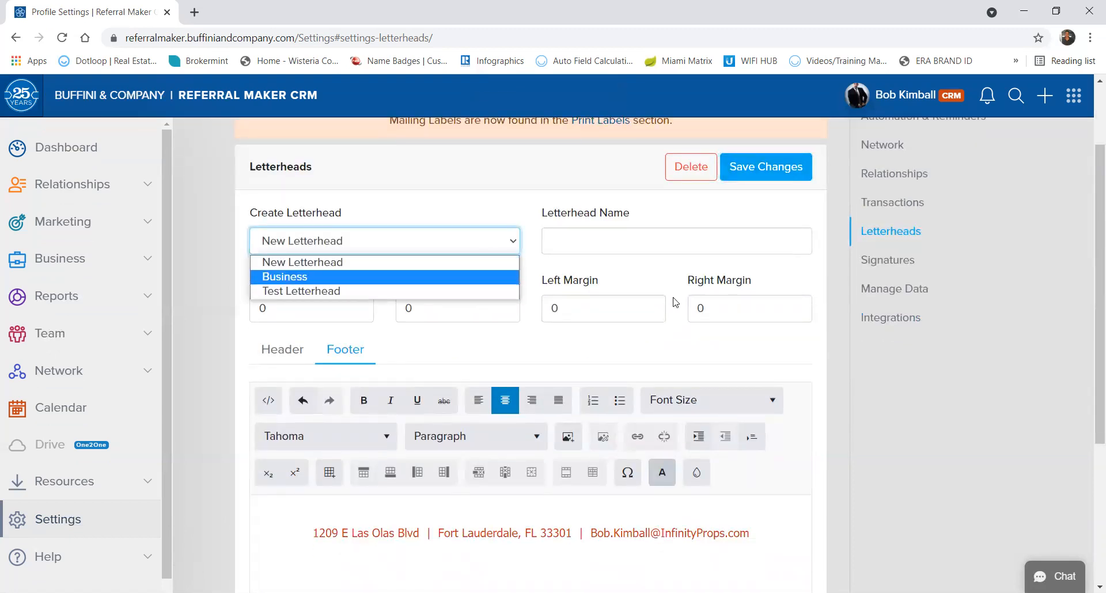
pyautogui.click(636, 351)
pyautogui.scroll(-5, 636, 351)
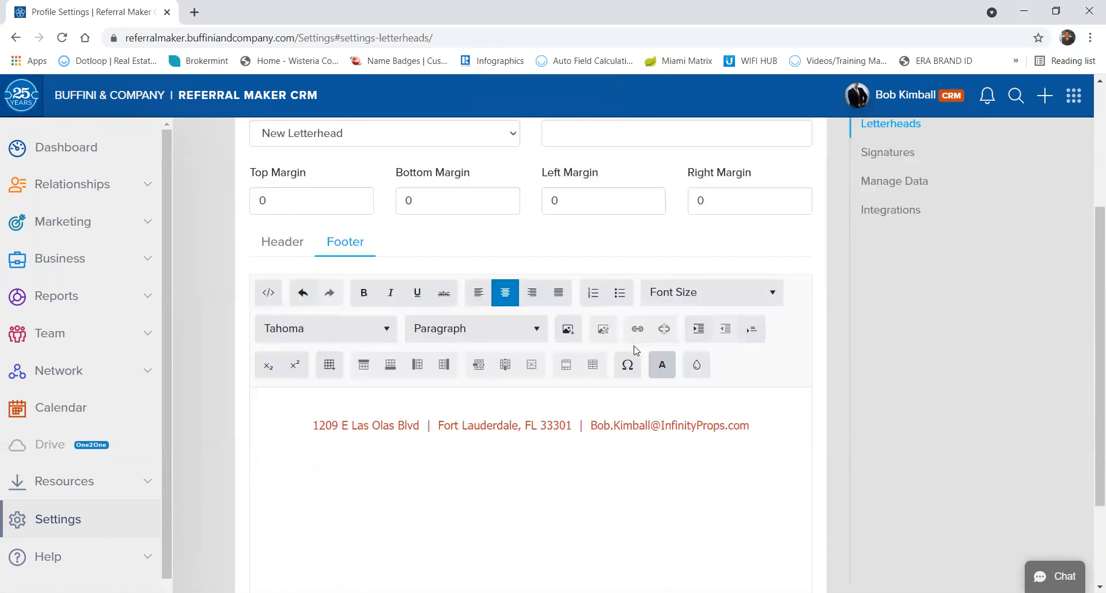
pyautogui.scroll(3, 636, 351)
pyautogui.scroll(3, 636, 351)
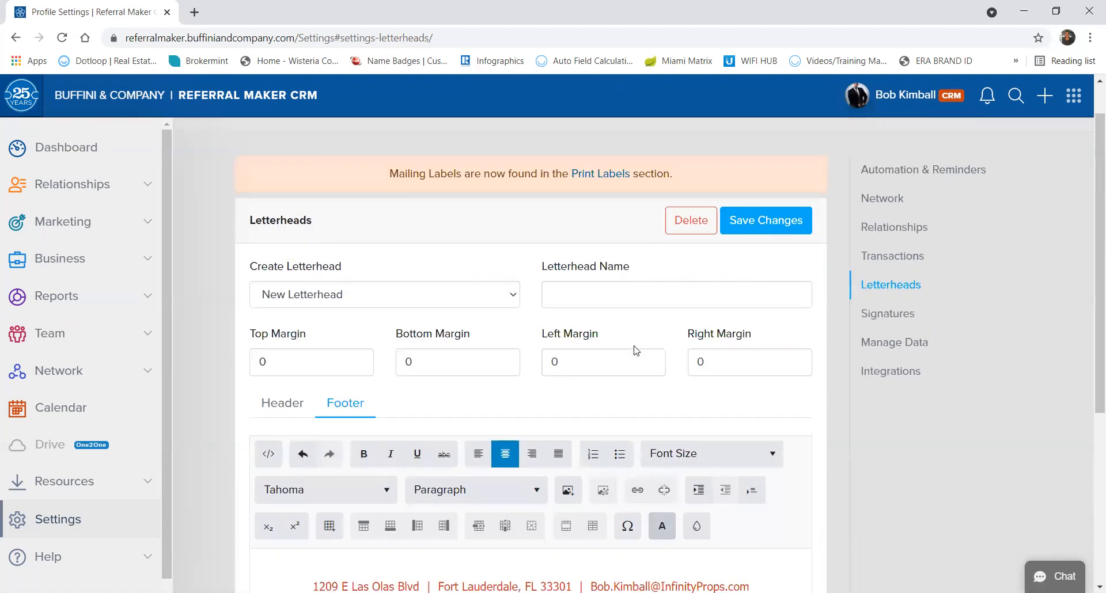
pyautogui.scroll(-1, 636, 351)
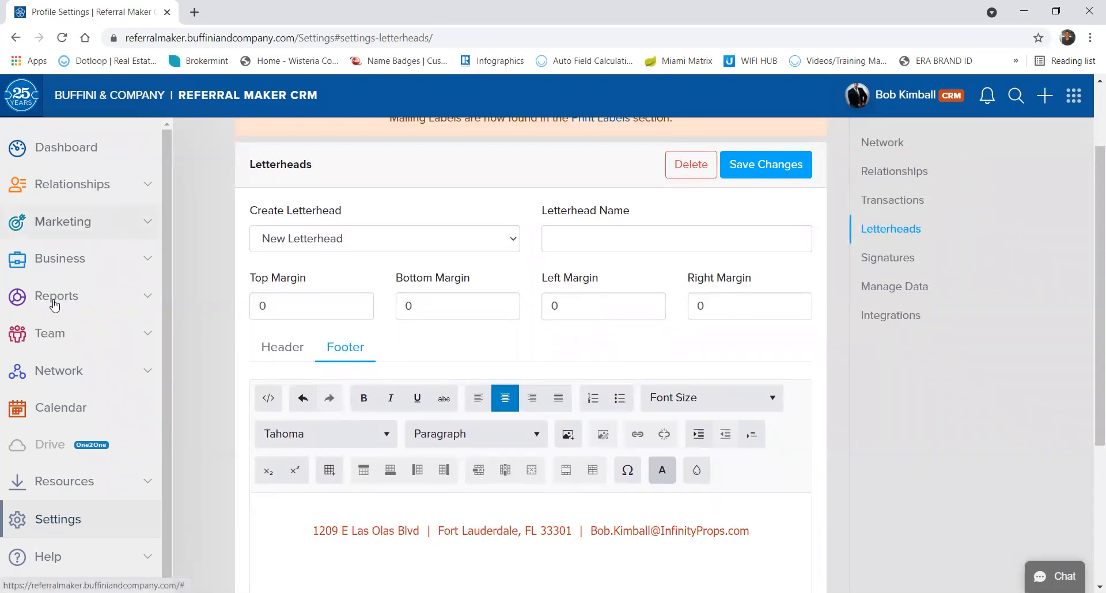
# Load the Tax Time 2020 letter from Marketing > Print Letters.
pyautogui.click(62, 222)
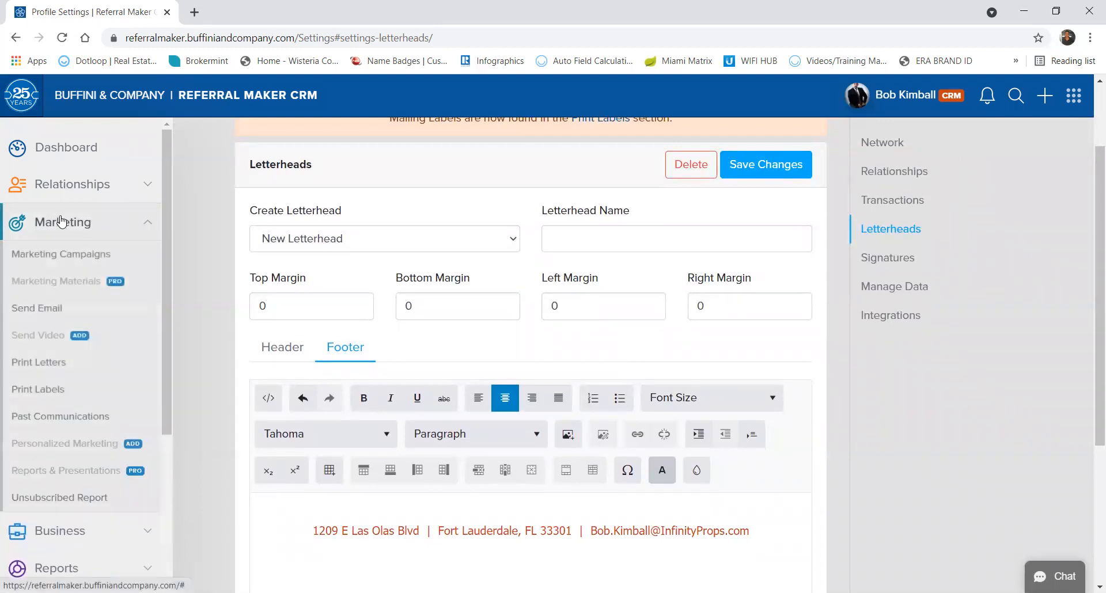
pyautogui.click(17, 362)
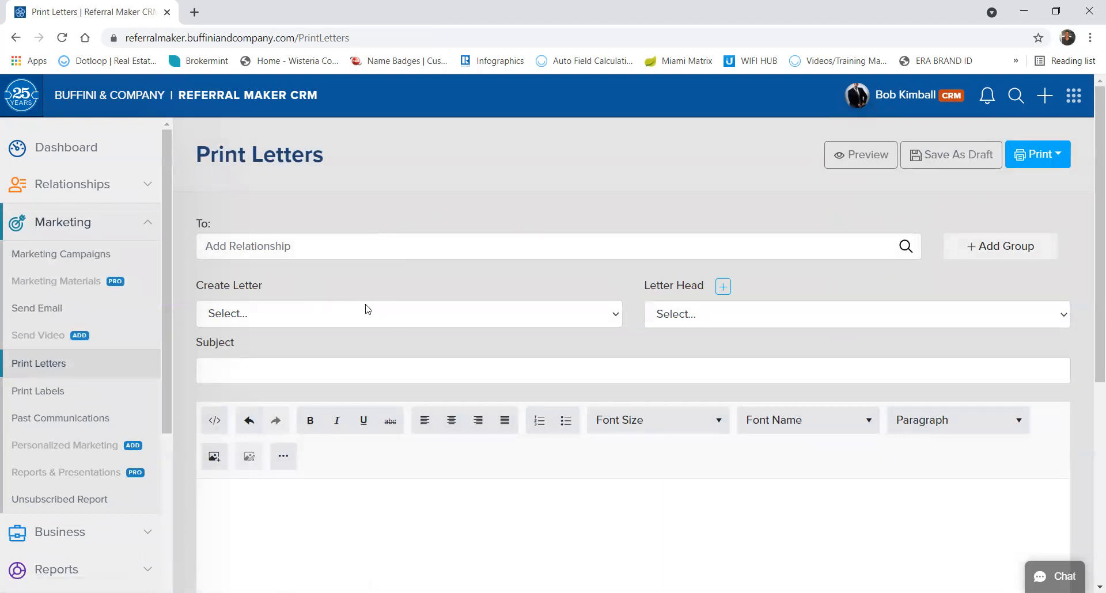
pyautogui.click(379, 315)
pyautogui.press('Down')
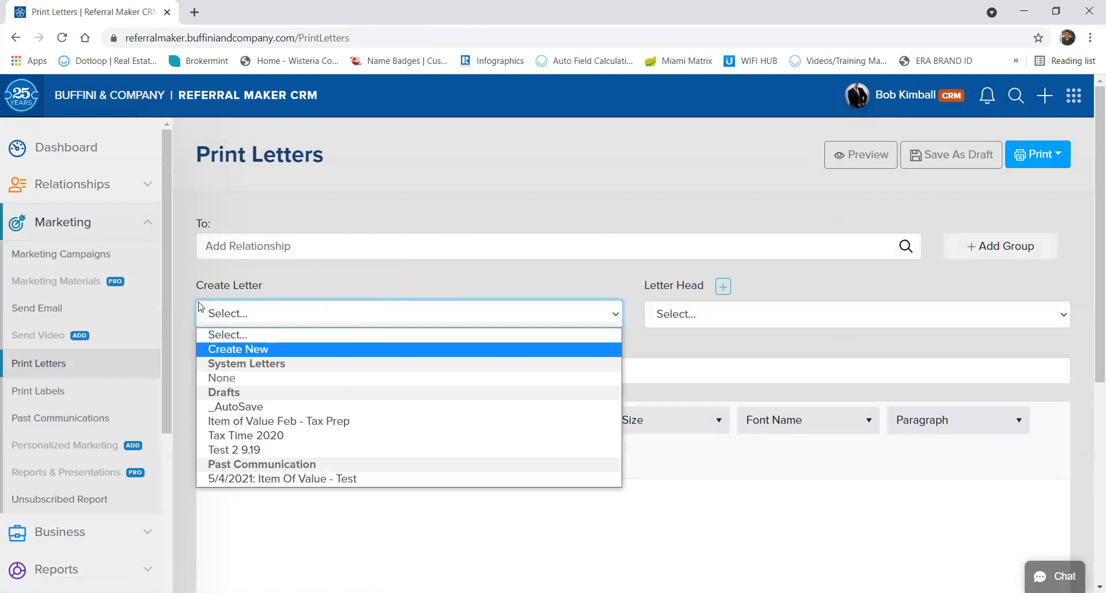
pyautogui.click(226, 436)
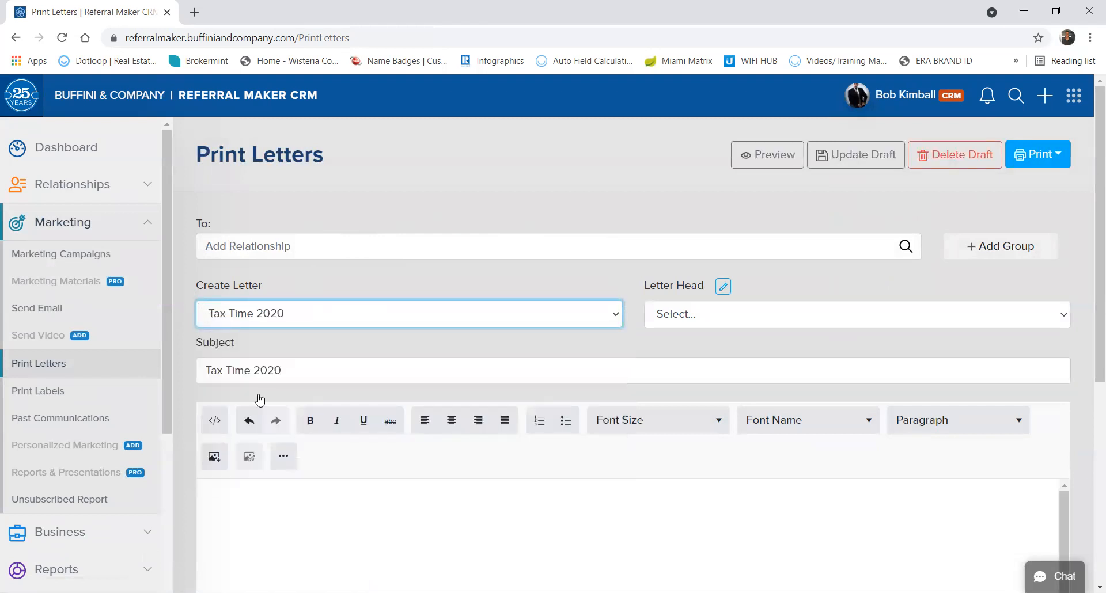
# Apply Test Letterhead to the letter and open its PDF preview in a new tab.
pyautogui.click(768, 314)
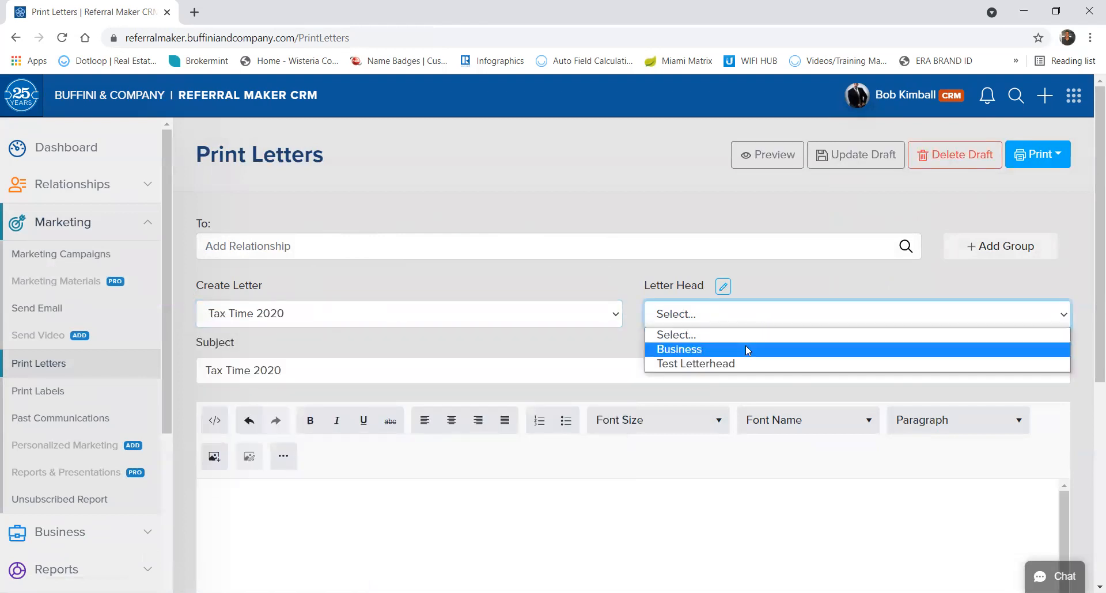
pyautogui.click(724, 365)
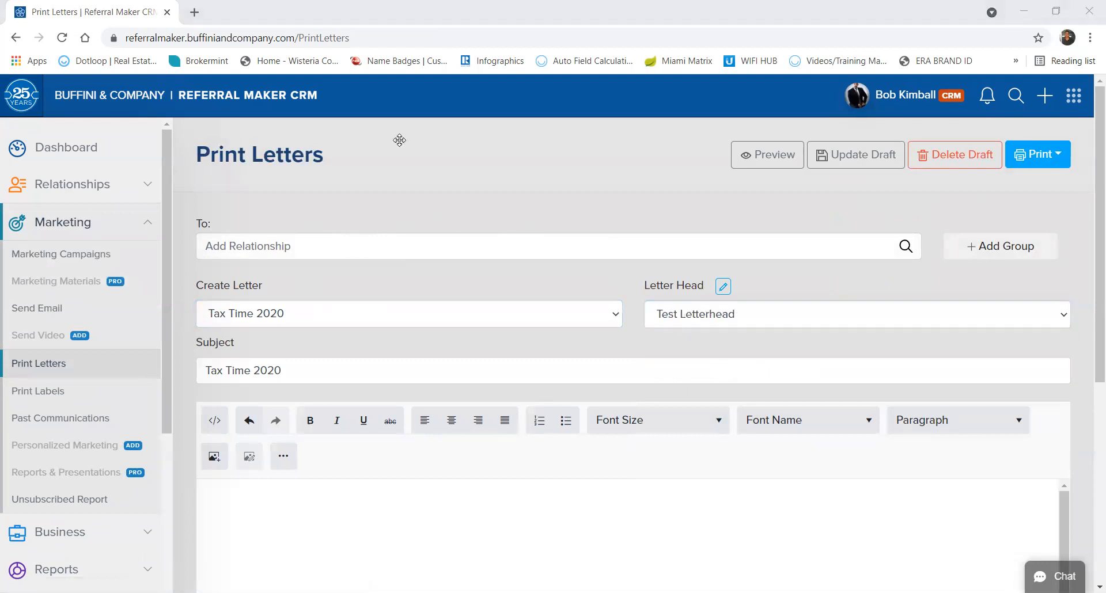
pyautogui.scroll(-3, 755, 487)
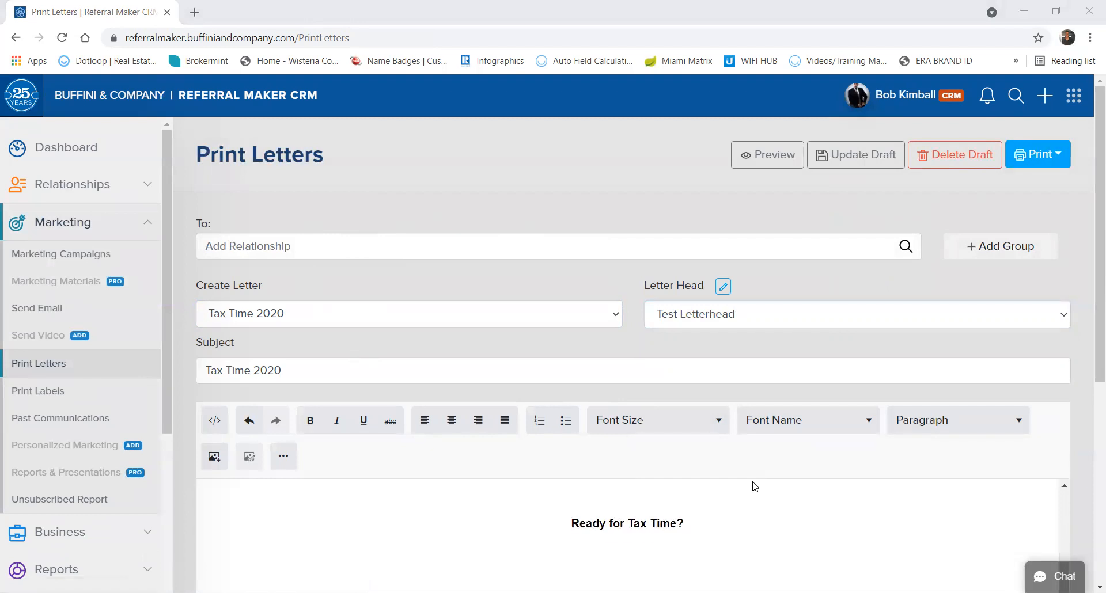
pyautogui.scroll(1, 755, 487)
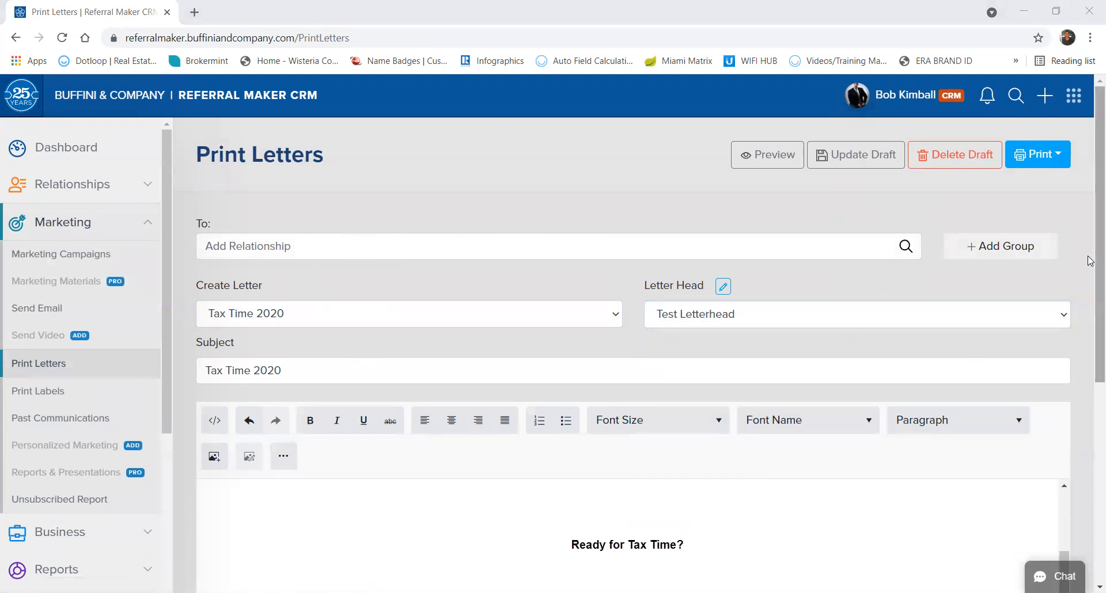
pyautogui.scroll(-4, 1089, 385)
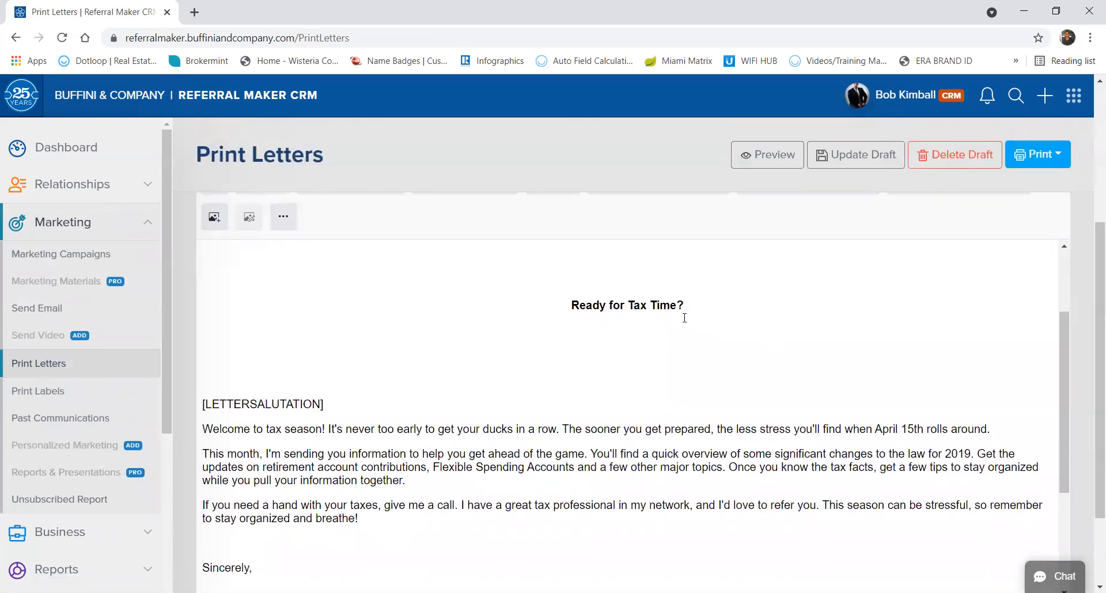
pyautogui.scroll(-6, 669, 325)
pyautogui.scroll(5, 668, 324)
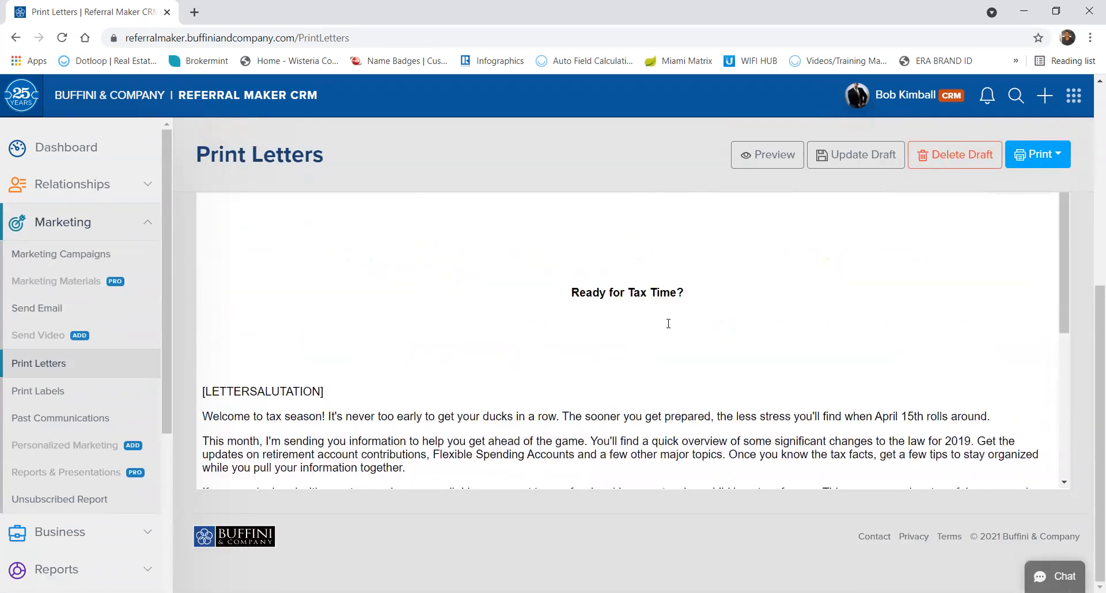
pyautogui.scroll(7, 668, 324)
pyautogui.scroll(-5, 666, 326)
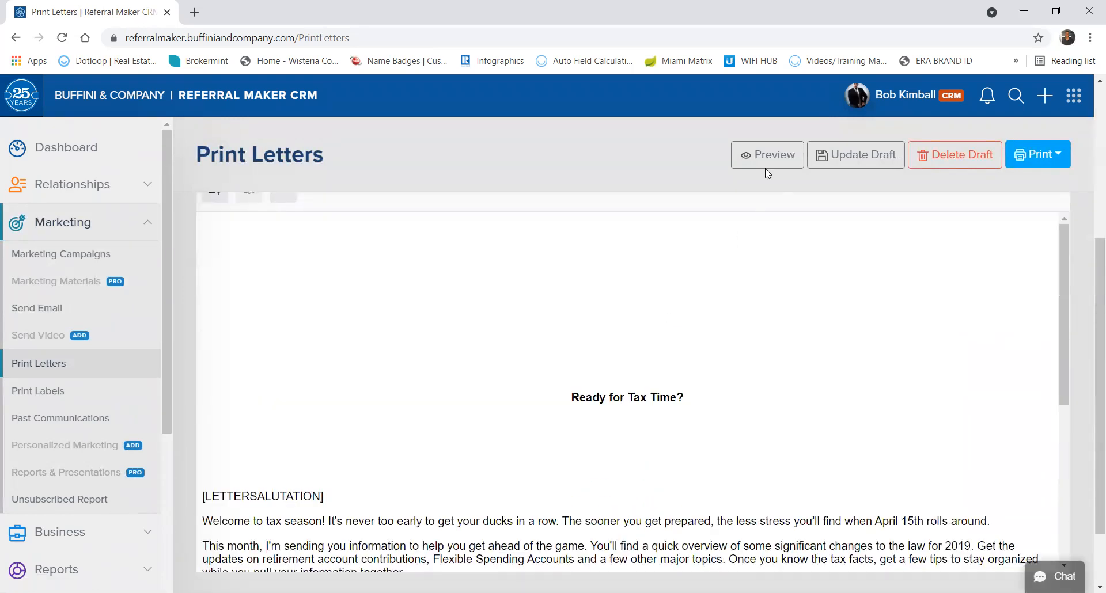
pyautogui.click(753, 164)
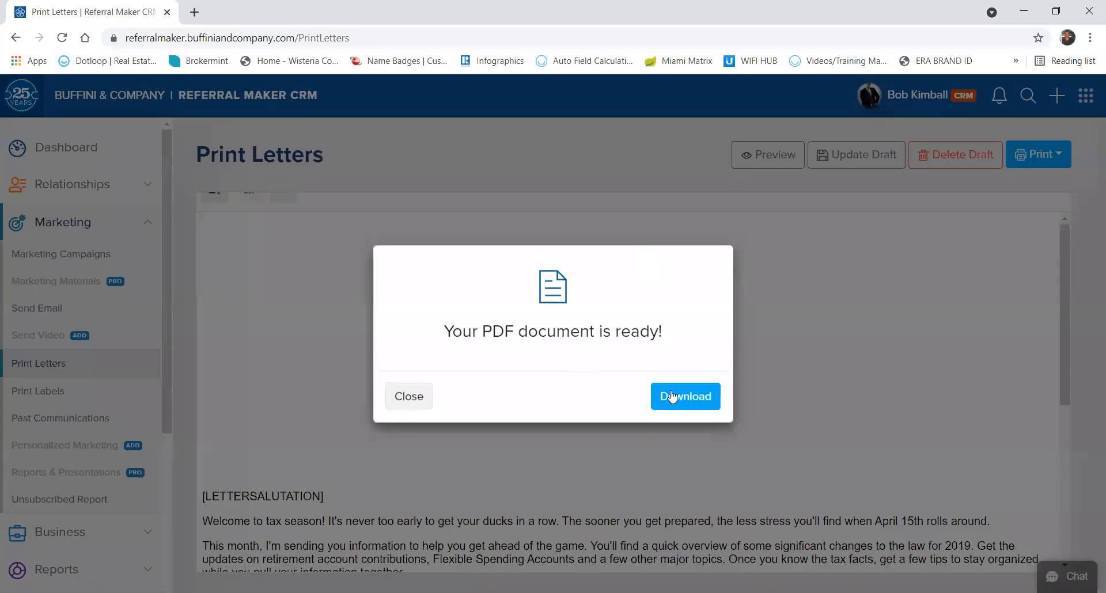
pyautogui.click(672, 396)
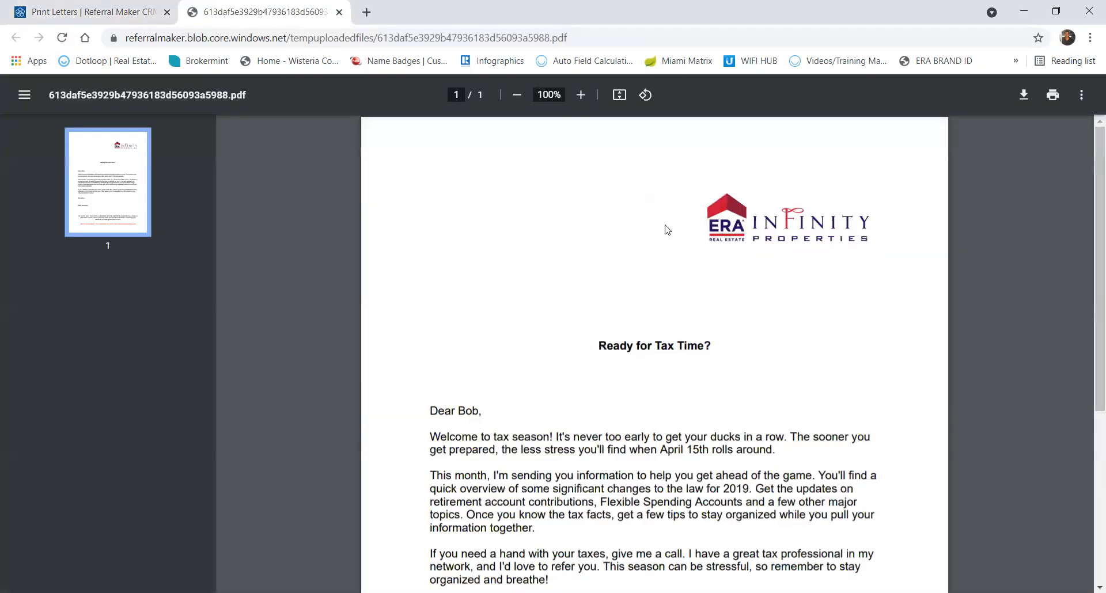
# Verify the Tax Time letter PDF's ERA logo and red footer, then close the PDF and its ready notice.
pyautogui.scroll(-5, 666, 228)
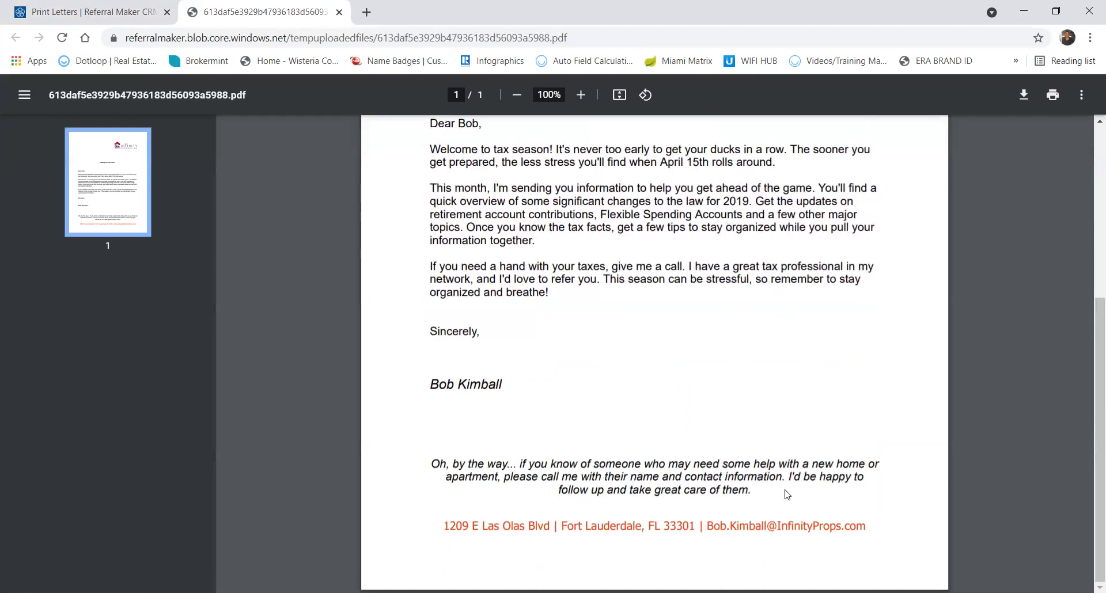
pyautogui.scroll(5, 706, 417)
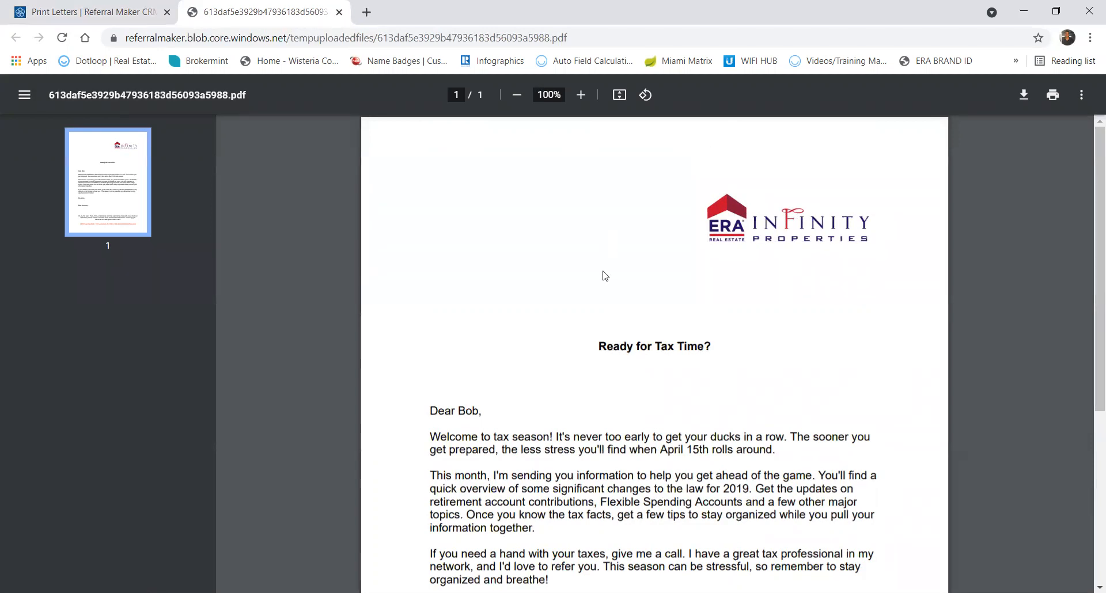
pyautogui.scroll(-3, 605, 276)
pyautogui.scroll(-2, 605, 276)
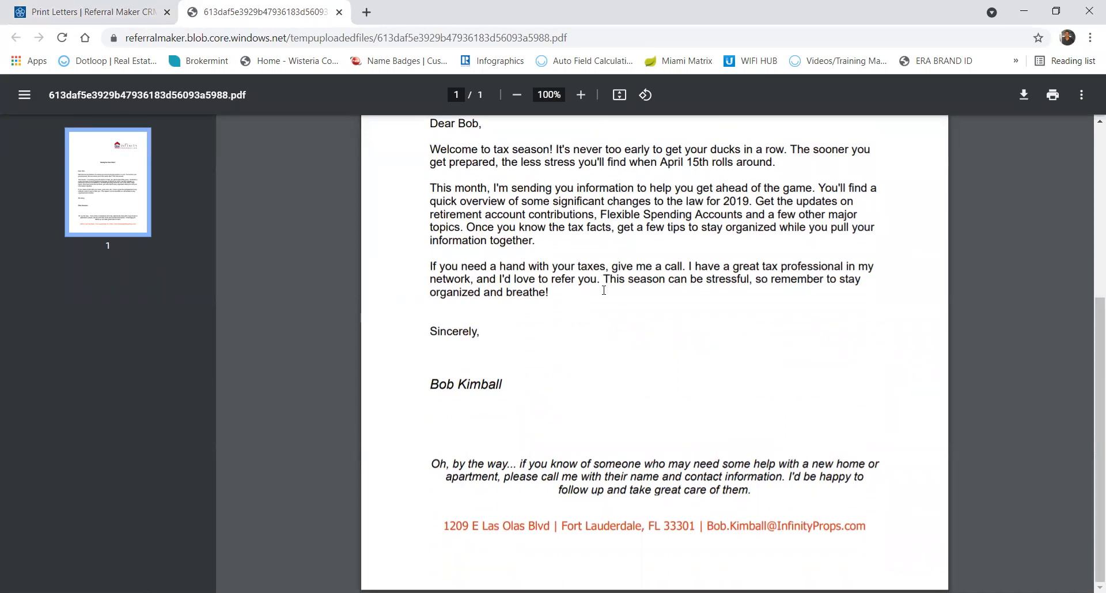
pyautogui.scroll(5, 605, 270)
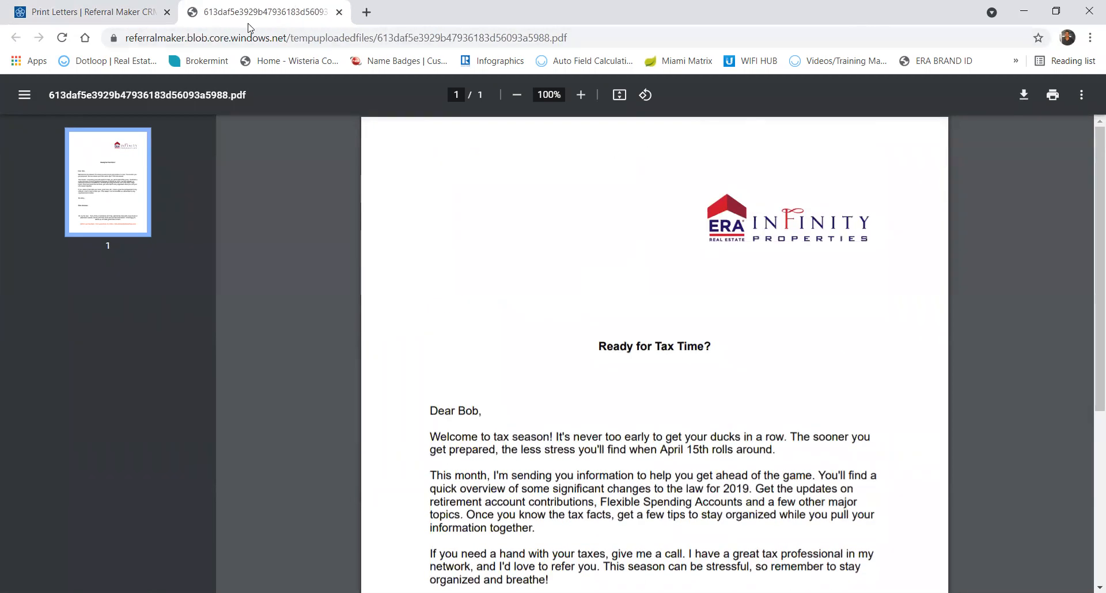
pyautogui.click(338, 13)
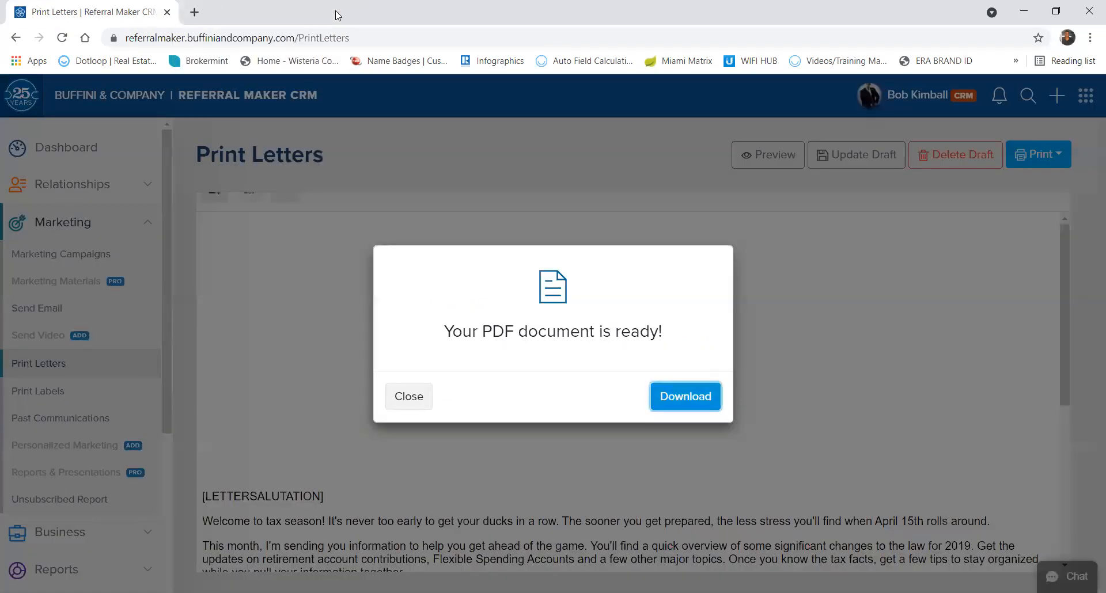
pyautogui.click(408, 396)
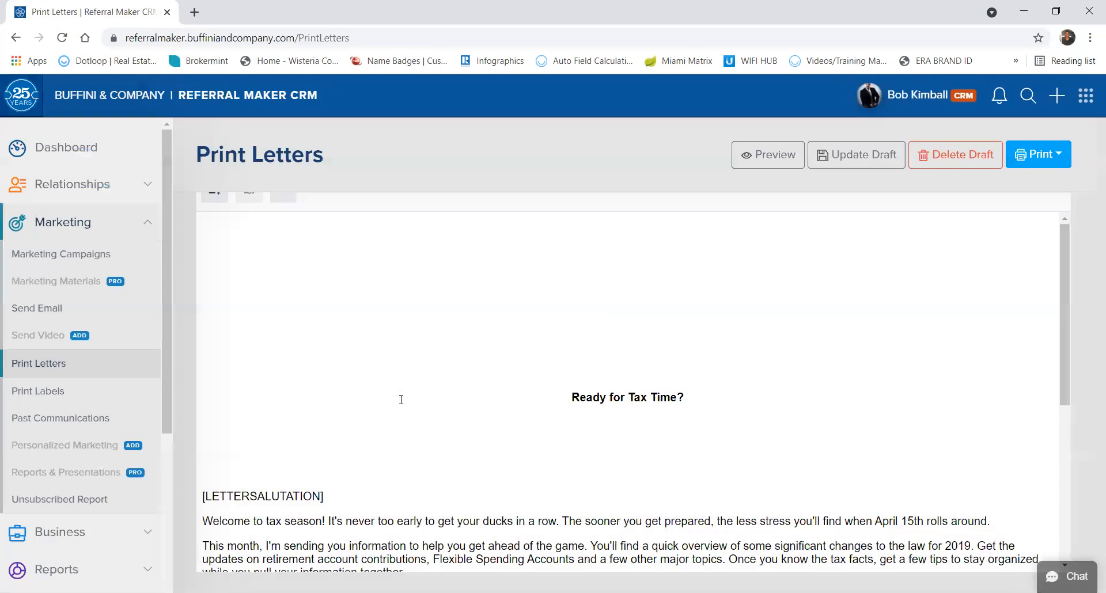